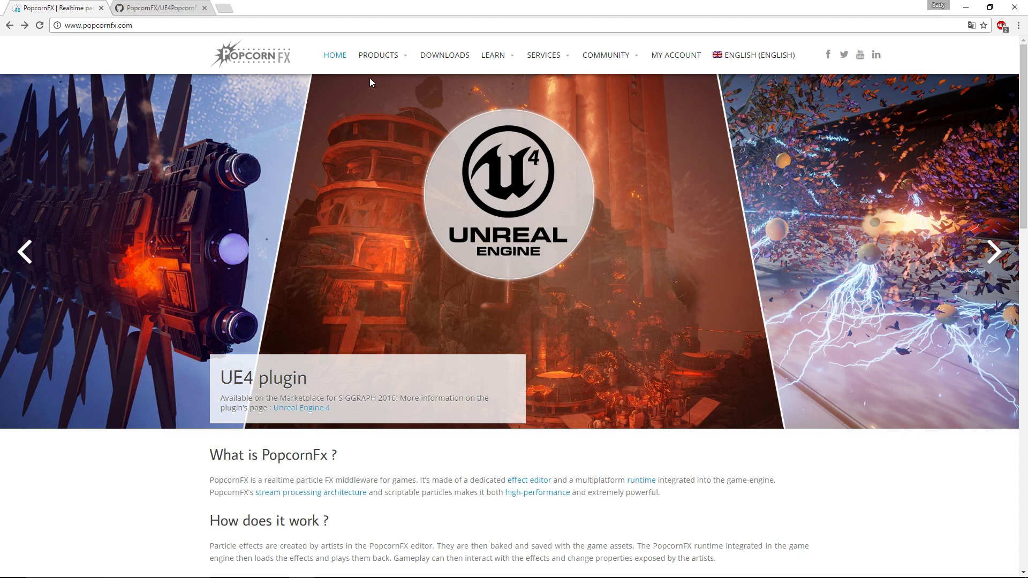
Open the Unreal Engine 4 plugin page on the PopcornFX site and review the platform support and licence options.
{"action": "mouse_move", "coordinate": [378, 55]}
{"action": "left_click", "coordinate": [396, 150]}
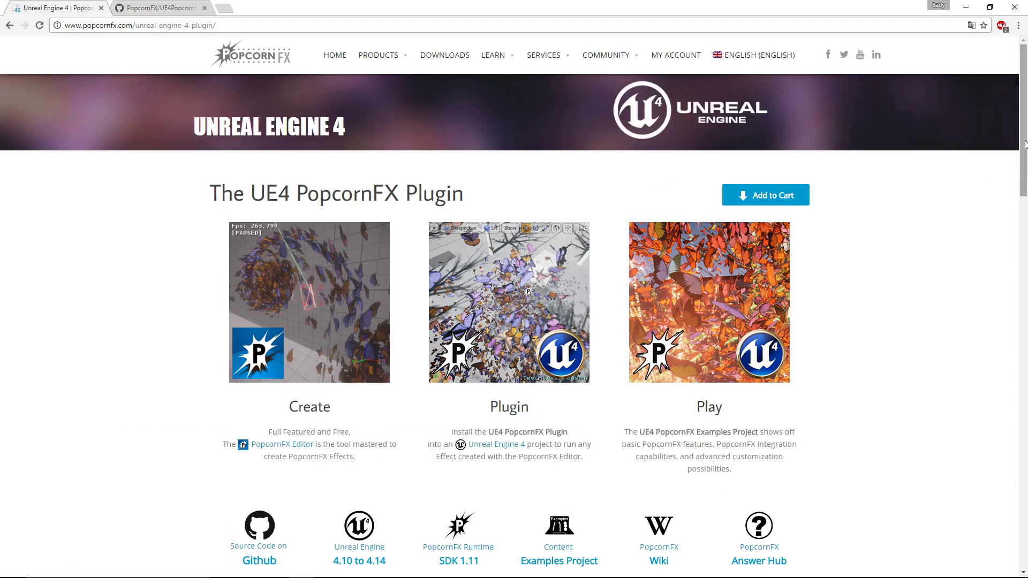
{"action": "left_click_drag", "start_coordinate": [1024, 145], "coordinate": [1026, 410]}
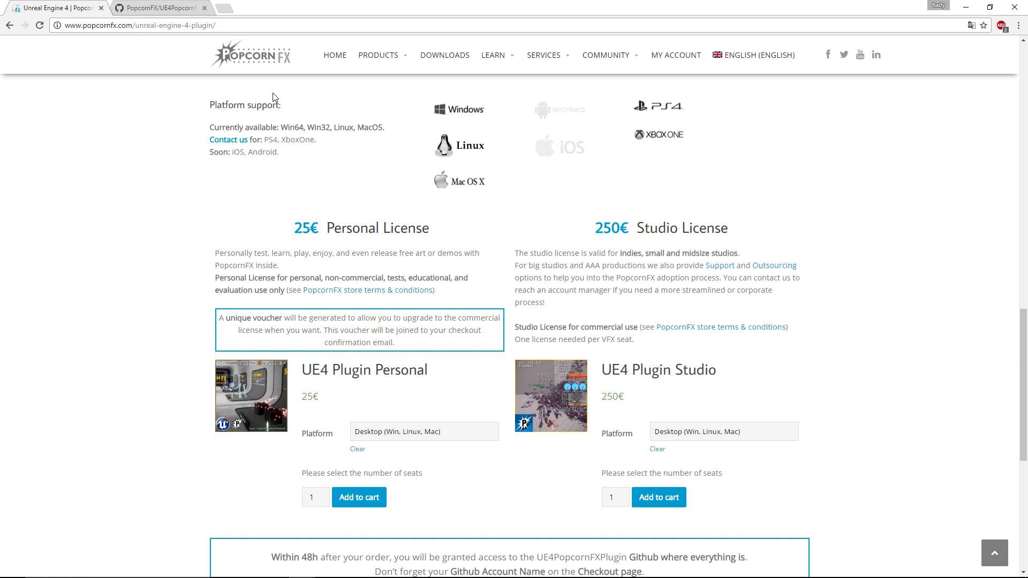
Browse the releases of the UE4PopcornFXPlugin GitHub repository and open the UE4 PopcornFX Plugin v1.3.2 release.
{"action": "left_click", "coordinate": [177, 7]}
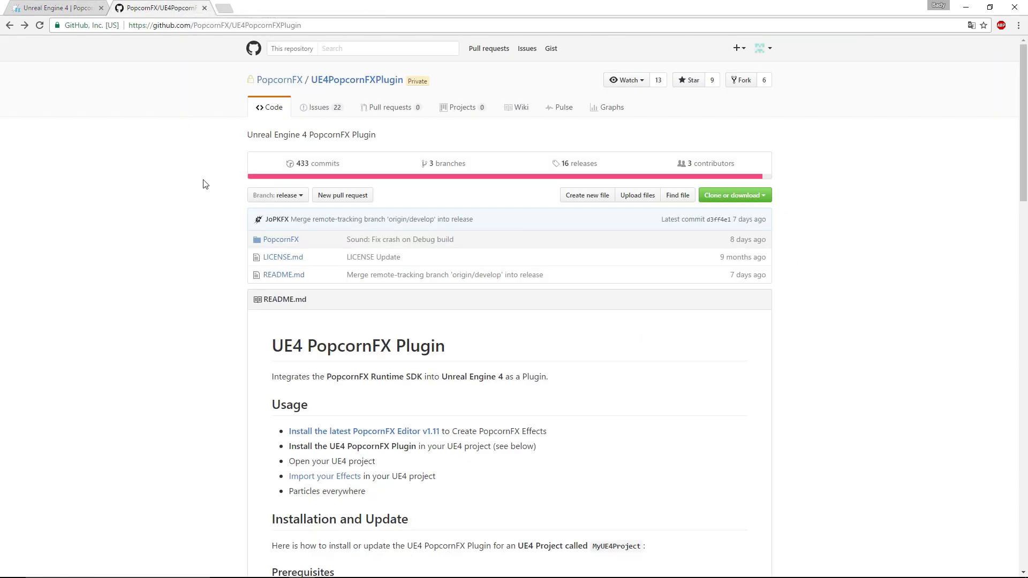
{"action": "left_click", "coordinate": [571, 165]}
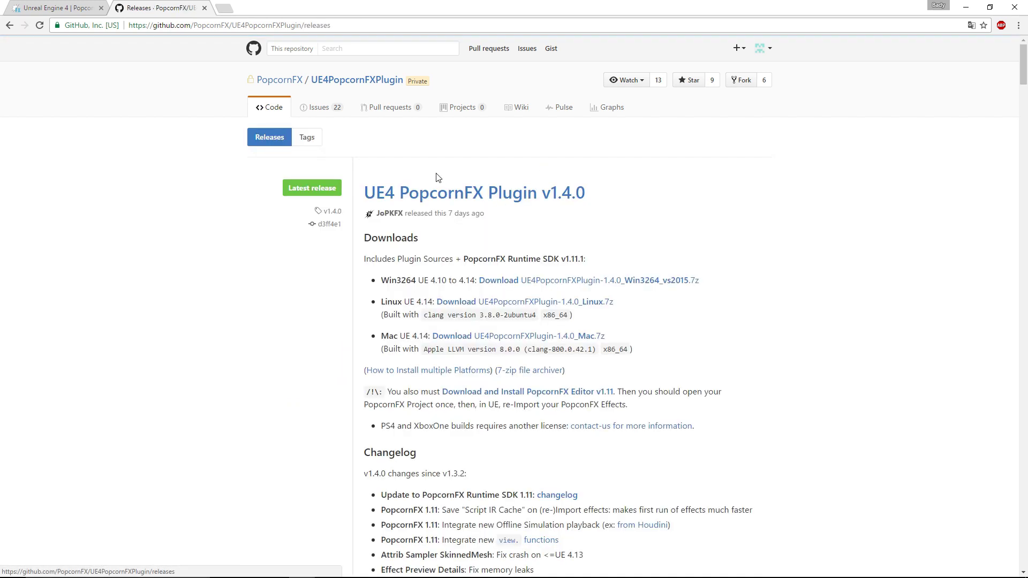
{"action": "scroll", "coordinate": [522, 178], "scroll_direction": "down", "scroll_amount": 5}
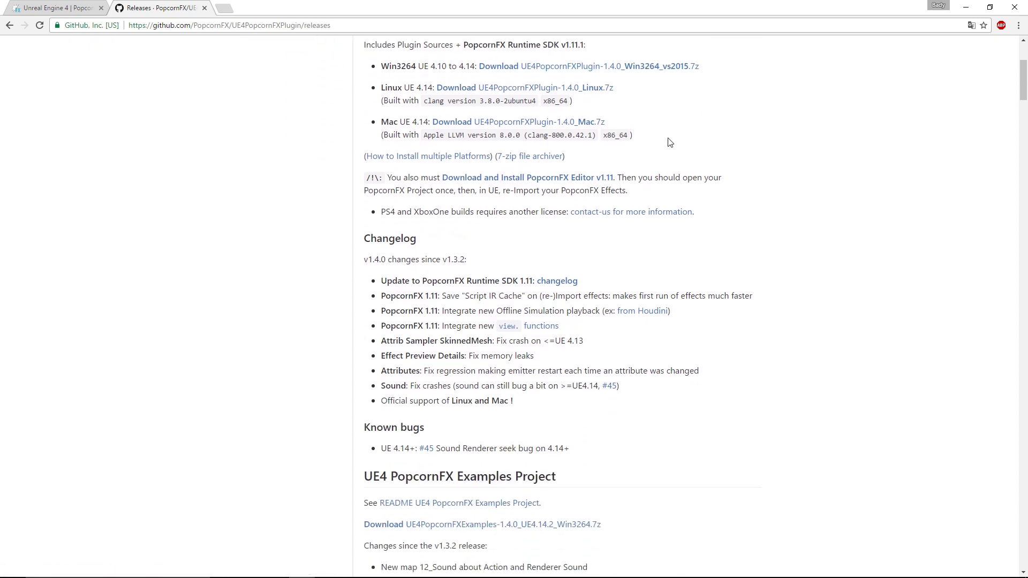
{"action": "scroll", "coordinate": [702, 144], "scroll_direction": "down", "scroll_amount": 7}
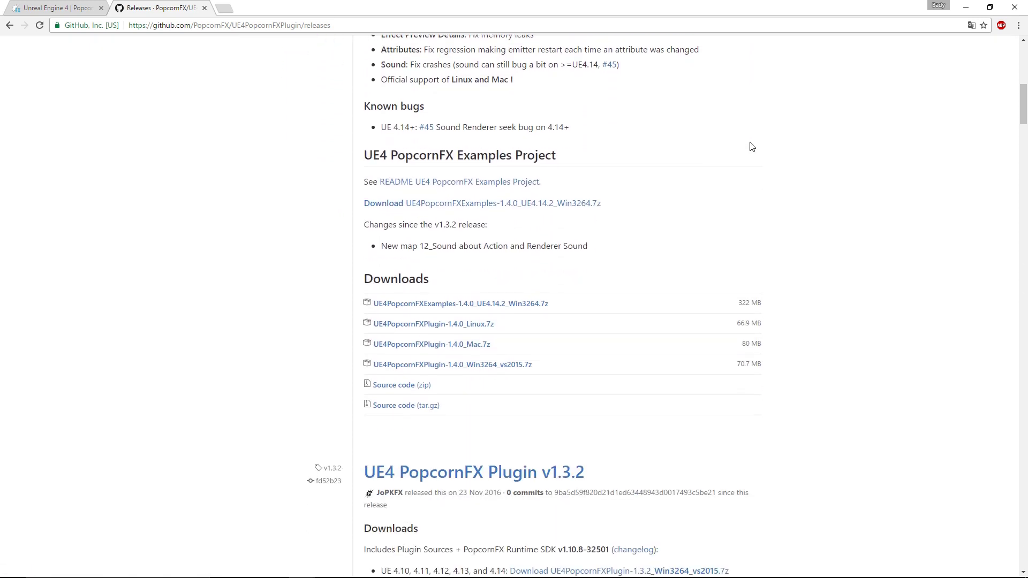
{"action": "scroll", "coordinate": [751, 147], "scroll_direction": "down", "scroll_amount": 3}
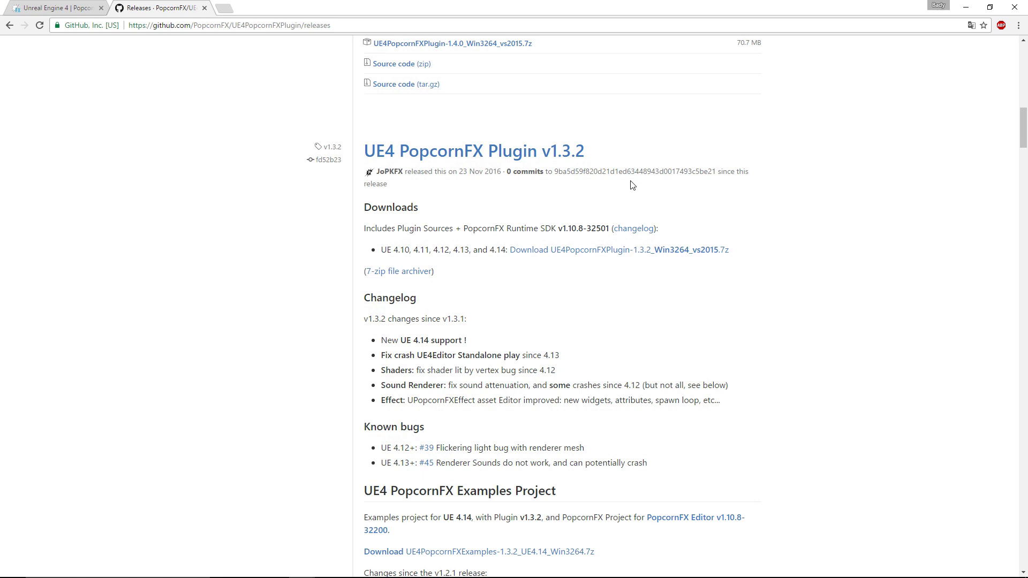
{"action": "left_click", "coordinate": [478, 160]}
Download UE4PopcornFXPlugin-1.3.2_Win3264_vs2015.7z from the v1.3.2 release's downloads.
{"action": "scroll", "coordinate": [479, 156], "scroll_direction": "down", "scroll_amount": 3}
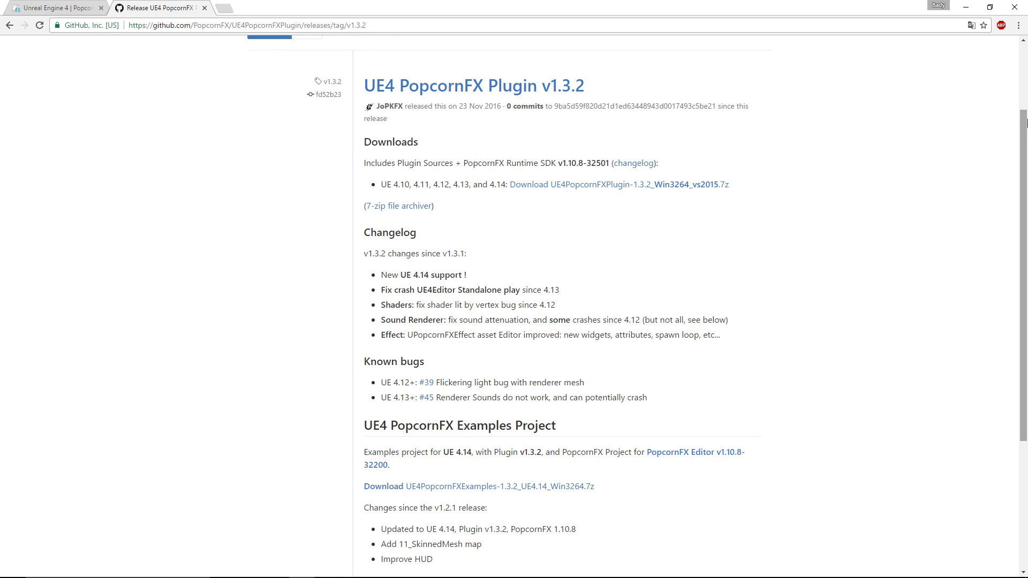
{"action": "left_click_drag", "start_coordinate": [1026, 122], "coordinate": [1017, 251]}
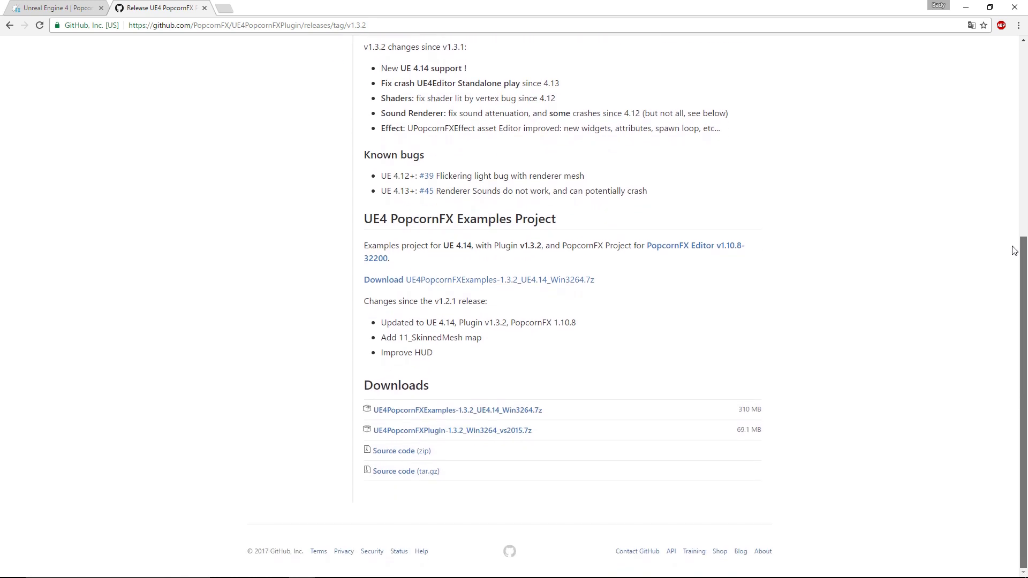
{"action": "left_click", "coordinate": [523, 434]}
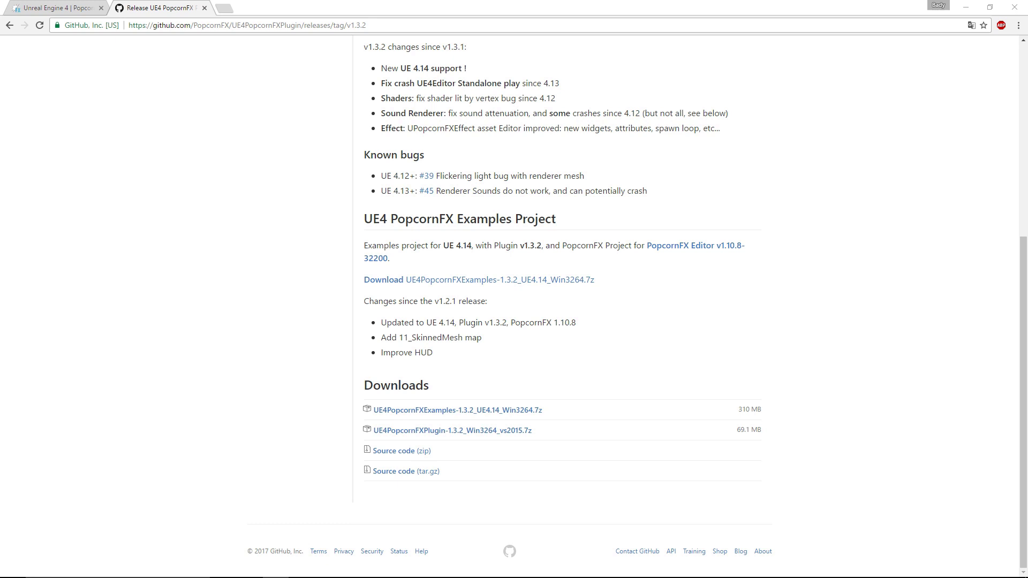
Inspect the contents of the UE4PopcornFXPlugin-1.3.2 archive in the TUTO folder and close the archive viewer.
{"action": "left_click_drag", "start_coordinate": [333, 80], "coordinate": [411, 101]}
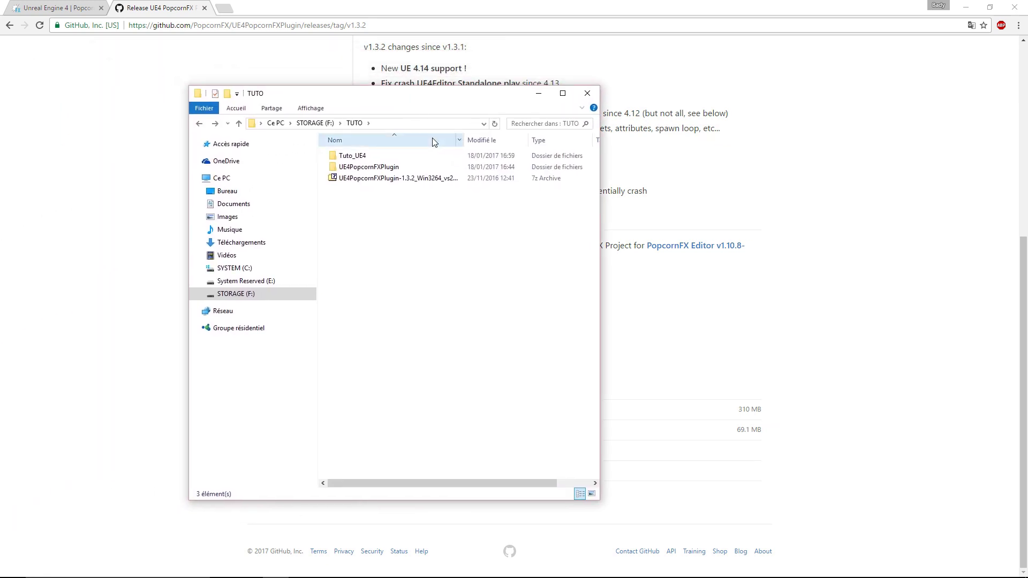
{"action": "double_click", "coordinate": [399, 179]}
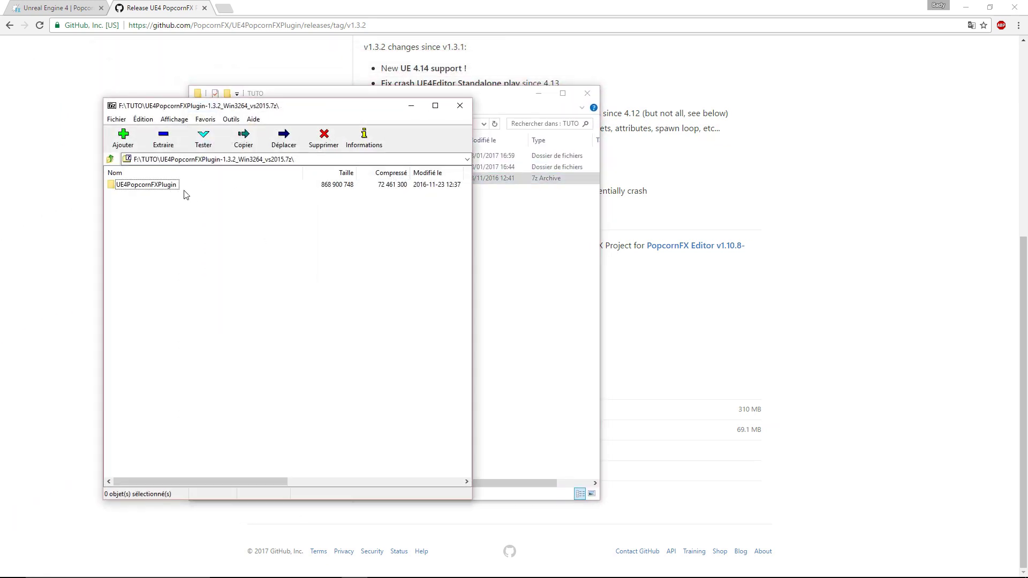
{"action": "left_click_drag", "start_coordinate": [327, 114], "coordinate": [701, 106]}
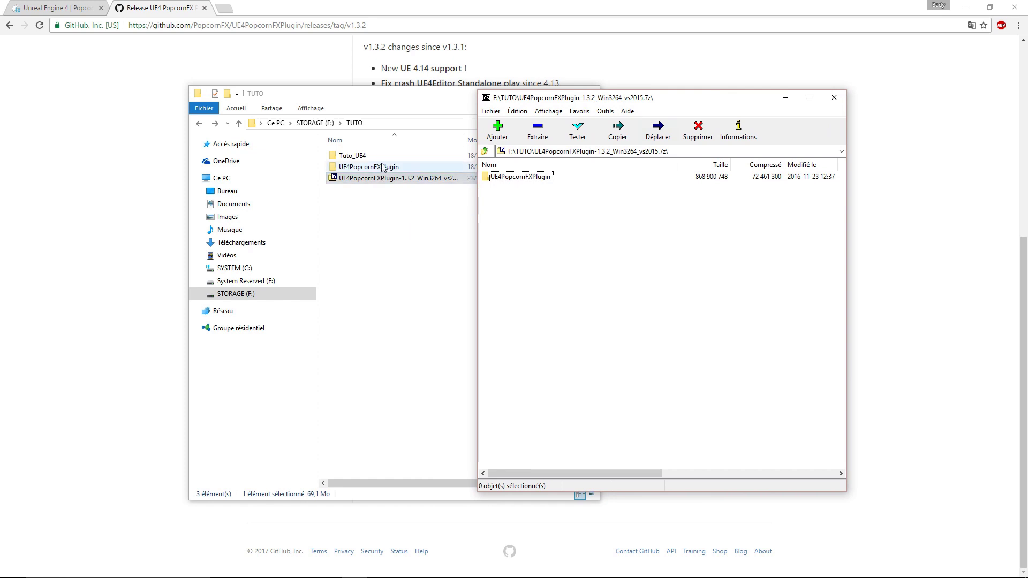
{"action": "left_click", "coordinate": [833, 97]}
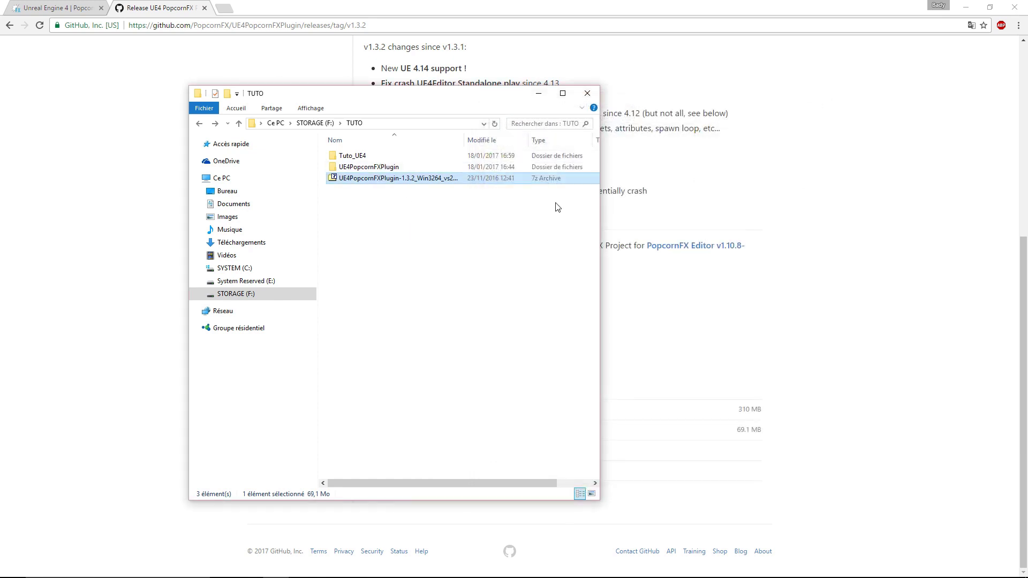
Open Tuto_UE4.uproject in Unreal Editor and add an empty C++ class with parent None, named MyClass.
{"action": "double_click", "coordinate": [363, 155]}
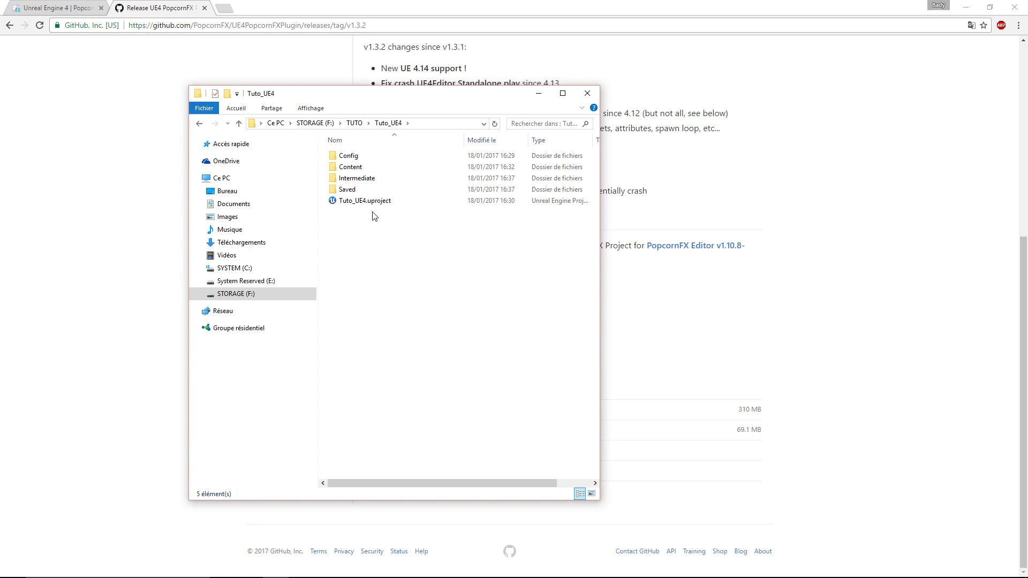
{"action": "double_click", "coordinate": [377, 203]}
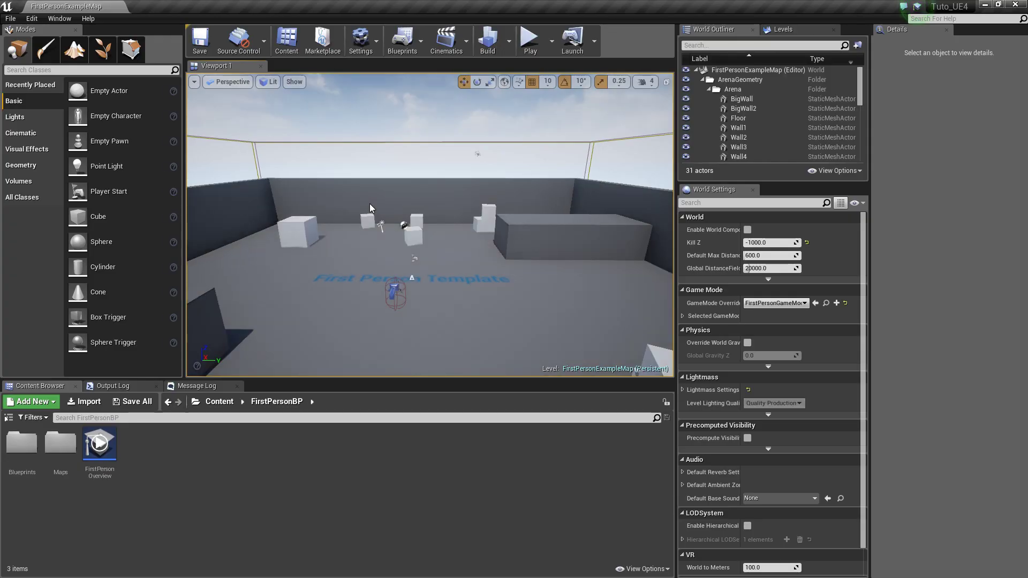
{"action": "right_click", "coordinate": [173, 459]}
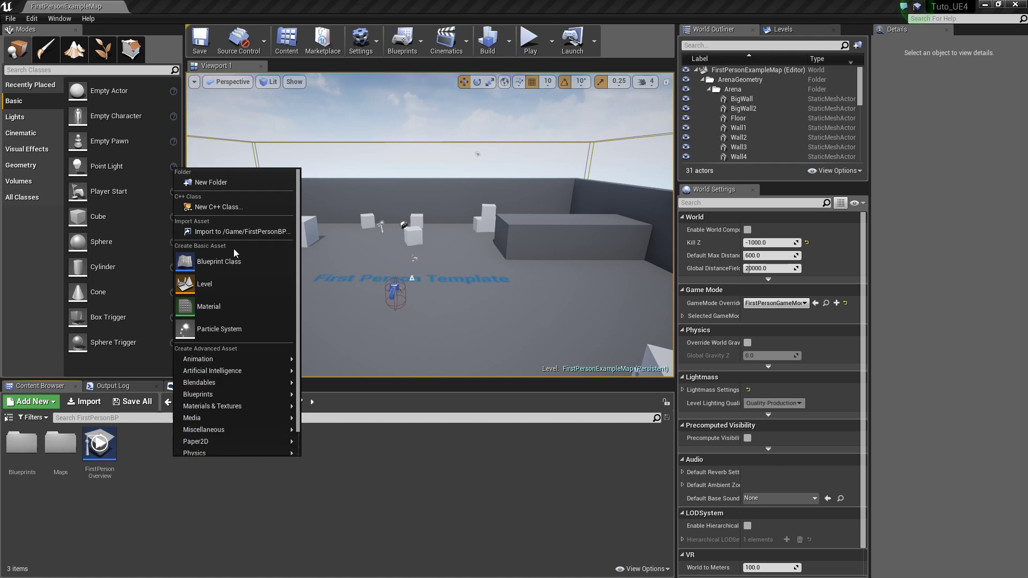
{"action": "left_click", "coordinate": [212, 208]}
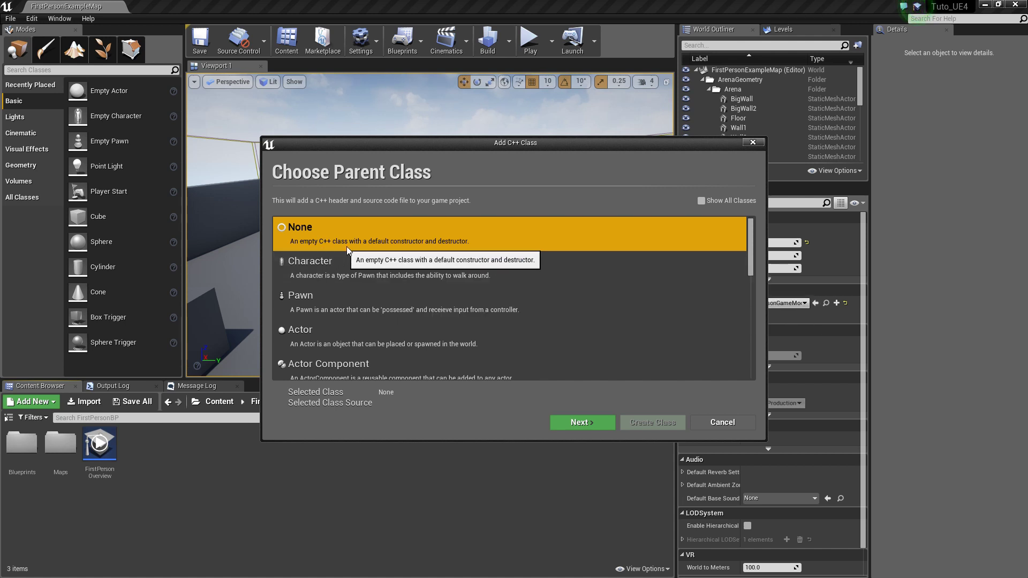
{"action": "left_click", "coordinate": [604, 427]}
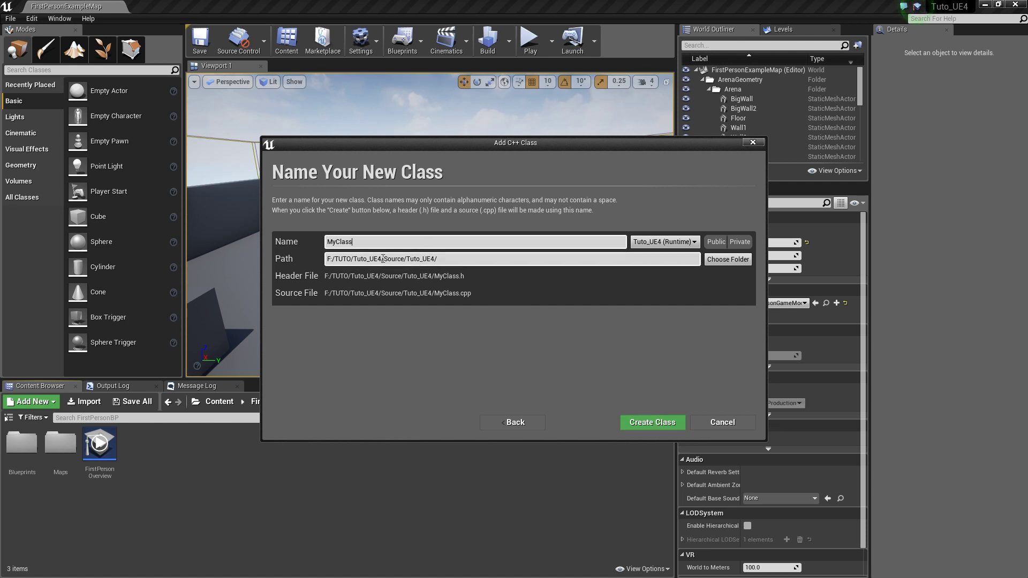
{"action": "left_click", "coordinate": [658, 423]}
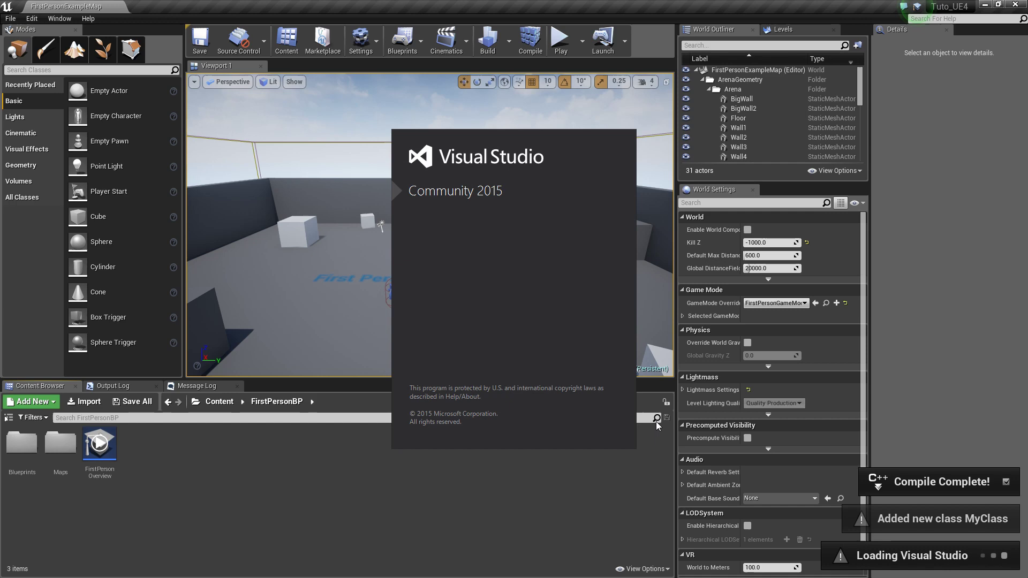
Show the folder tree in Unreal's Content Browser and close Visual Studio, saving the changes to Tuto_UE4.sln.
{"action": "left_click", "coordinate": [8, 419]}
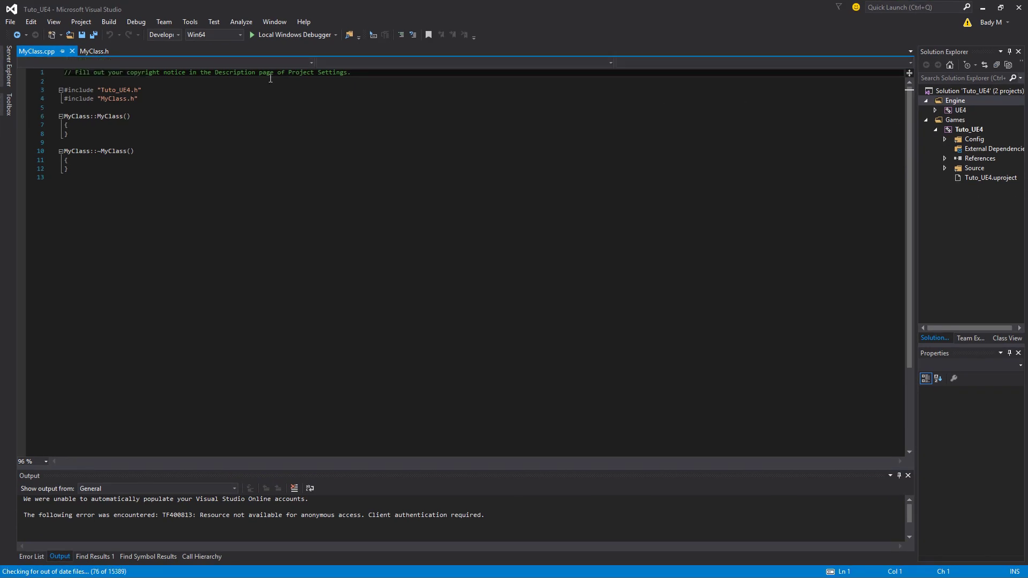
{"action": "left_click", "coordinate": [1018, 8]}
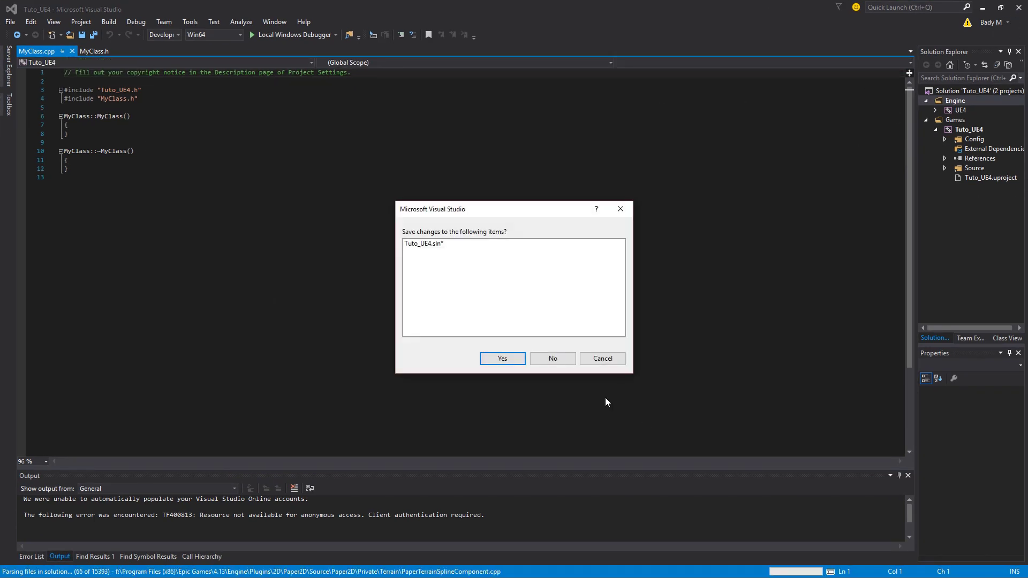
{"action": "left_click", "coordinate": [502, 360]}
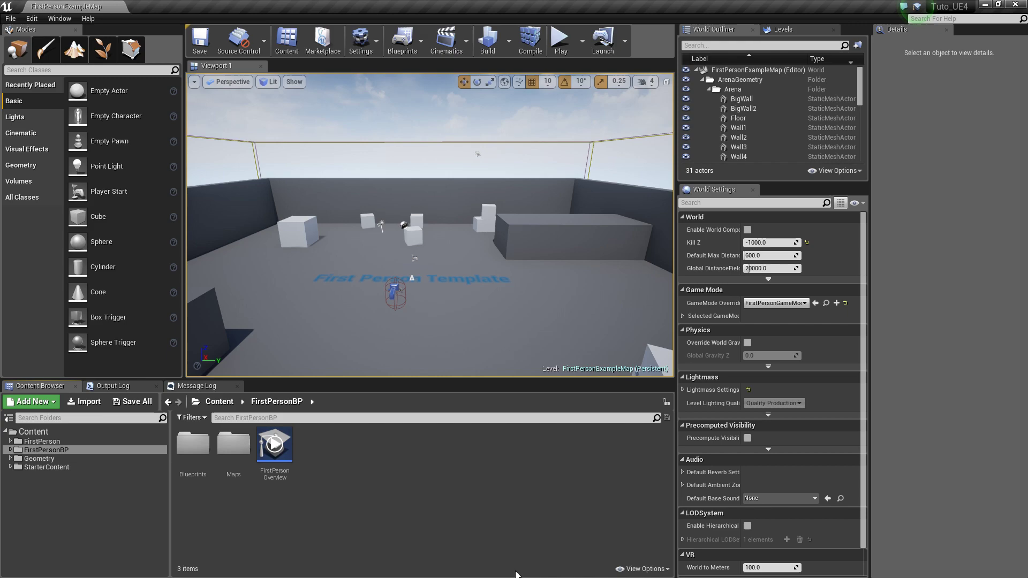
{"action": "left_click", "coordinate": [524, 33]}
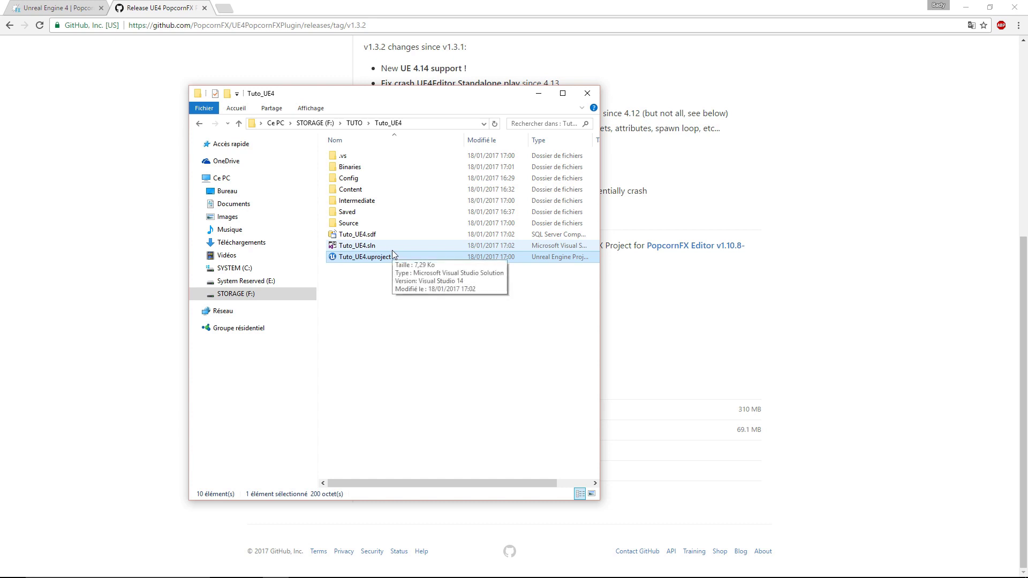
Create a new folder named Plugins inside the Tuto_UE4 project folder.
{"action": "right_click", "coordinate": [382, 298]}
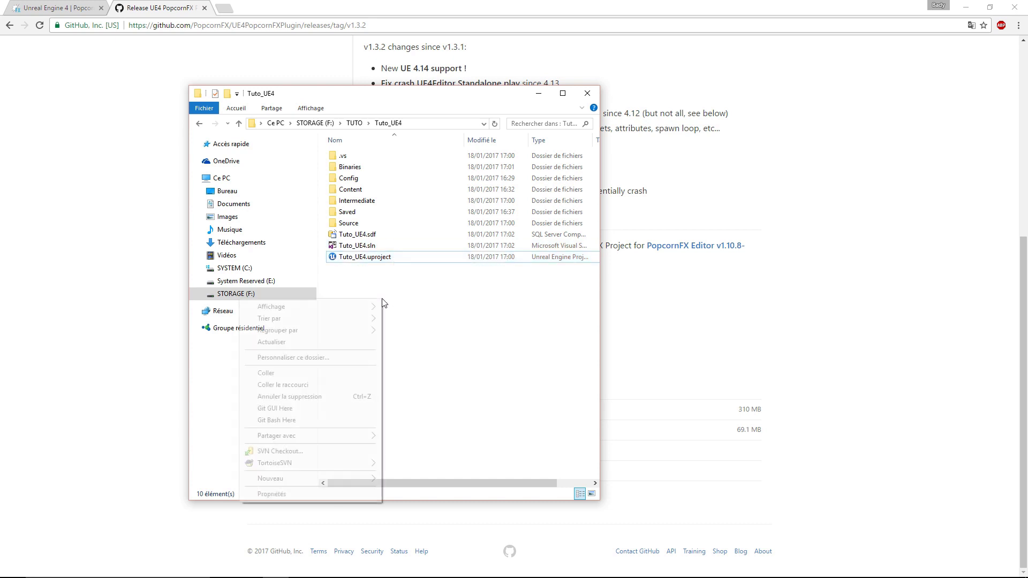
{"action": "mouse_move", "coordinate": [304, 477]}
{"action": "left_click", "coordinate": [220, 480]}
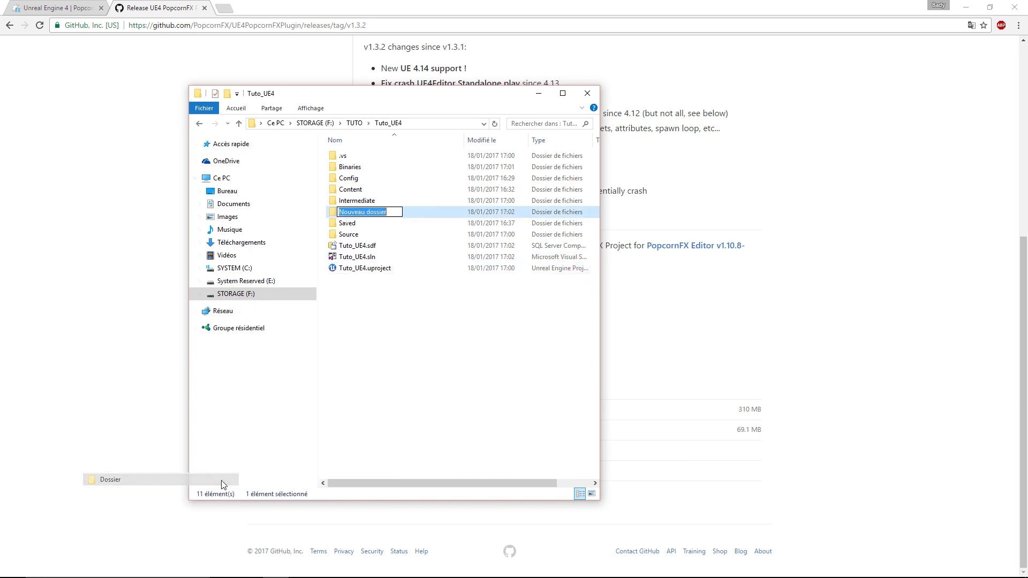
{"action": "type", "text": "Pl"}
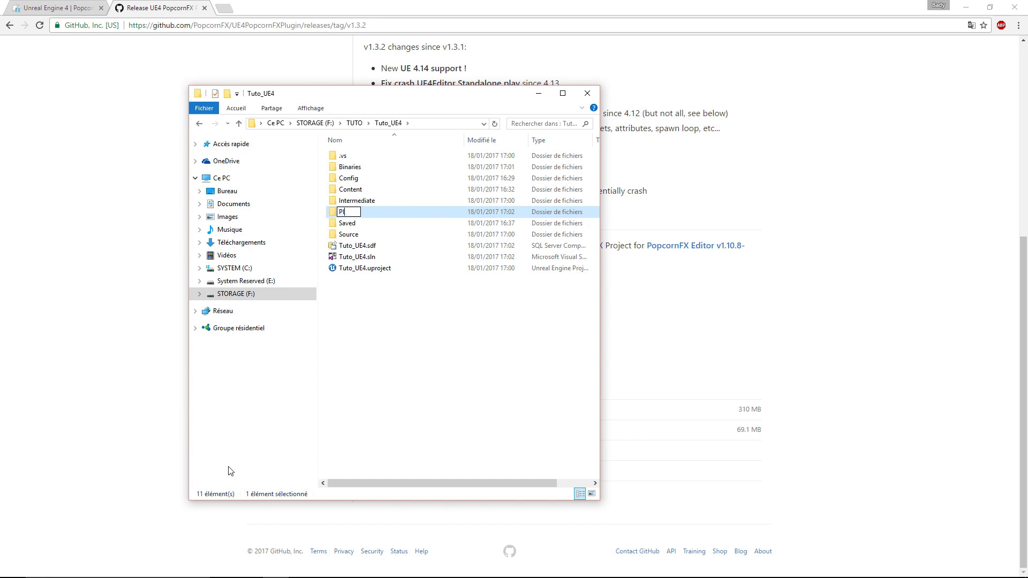
{"action": "type", "text": "ugins"}
{"action": "key", "text": "Return"}
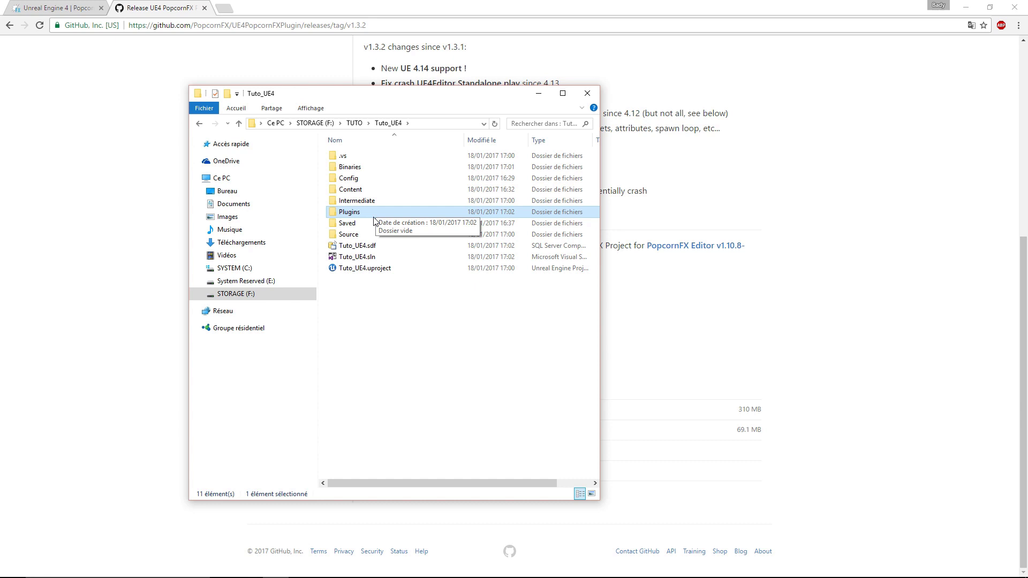
Copy the UE4PopcornFXPlugin folder from TUTO into the project's Plugins folder, using a second File Explorer window.
{"action": "key", "text": "ctrl+n"}
{"action": "left_click_drag", "start_coordinate": [451, 107], "coordinate": [804, 113]}
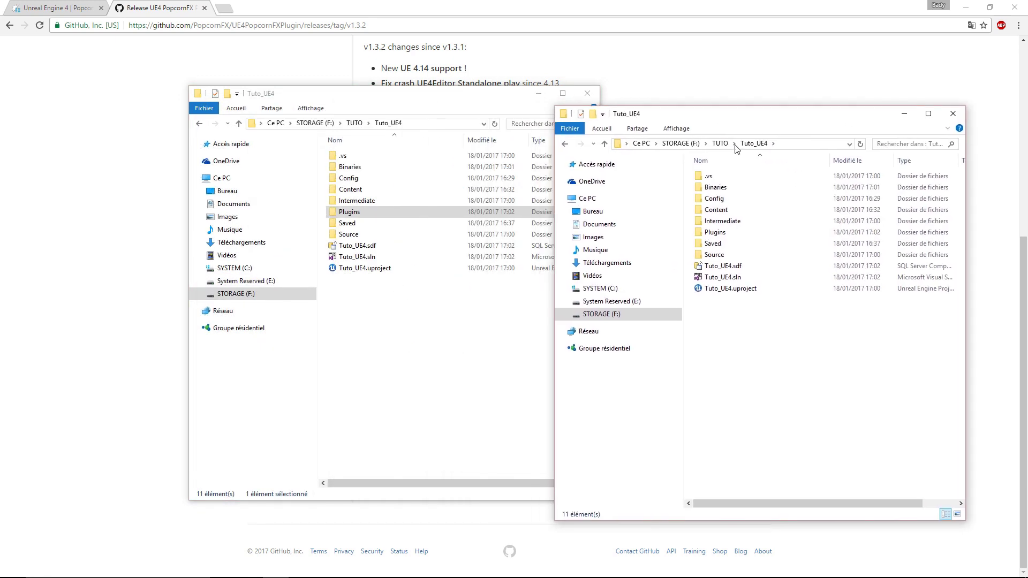
{"action": "left_click", "coordinate": [720, 144]}
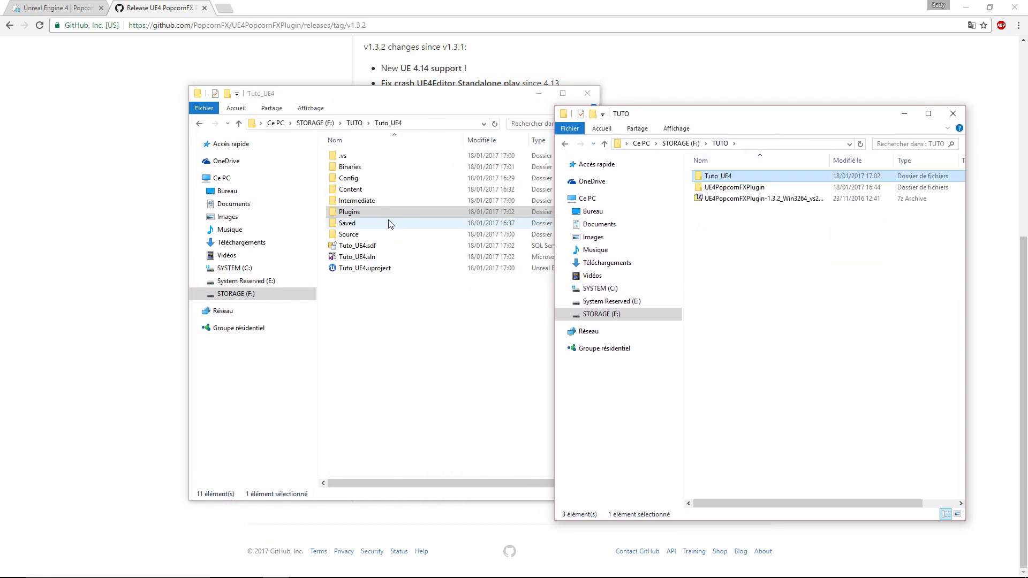
{"action": "left_click", "coordinate": [740, 199]}
{"action": "left_click_drag", "start_coordinate": [747, 192], "coordinate": [356, 212]}
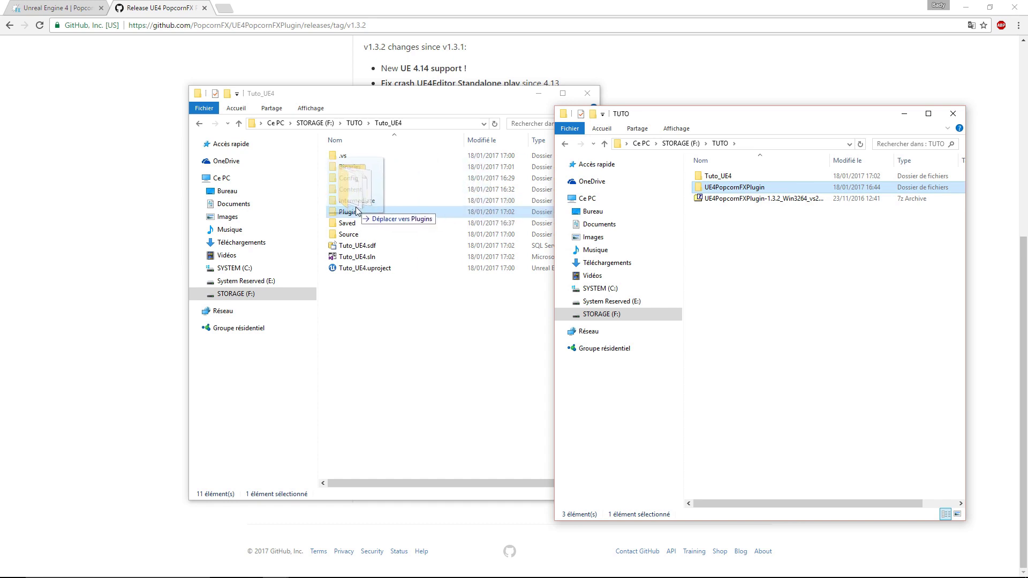
{"action": "right_click_drag", "start_coordinate": [356, 209], "coordinate": [356, 209]}
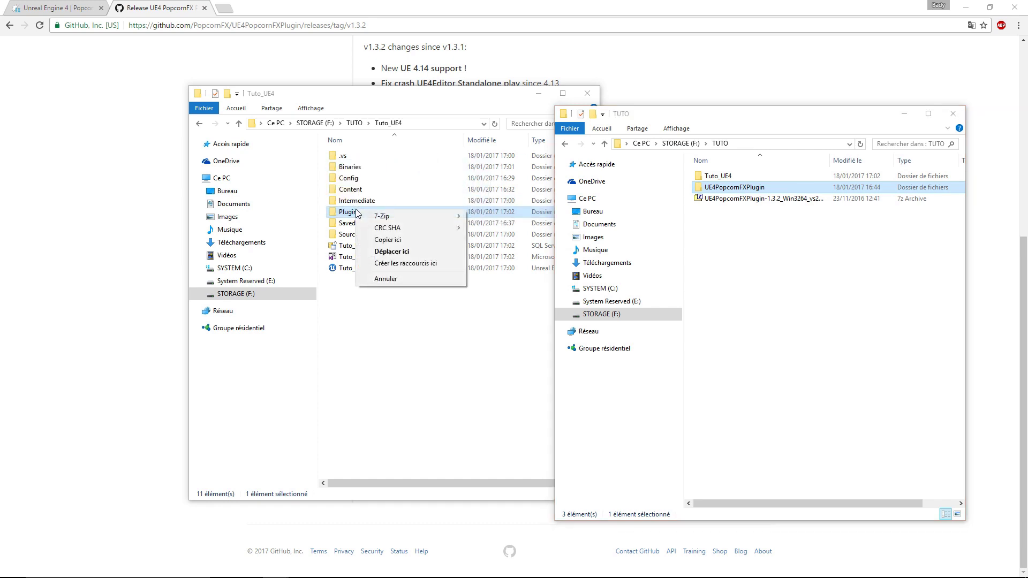
{"action": "left_click", "coordinate": [394, 239]}
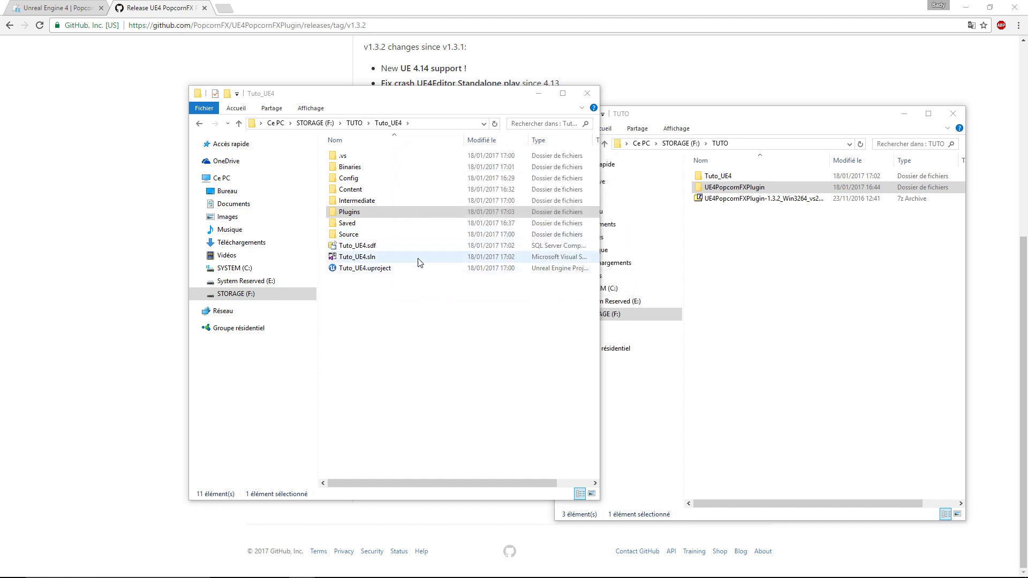
Generate the Visual Studio project files for Tuto_UE4.uproject.
{"action": "right_click", "coordinate": [381, 267]}
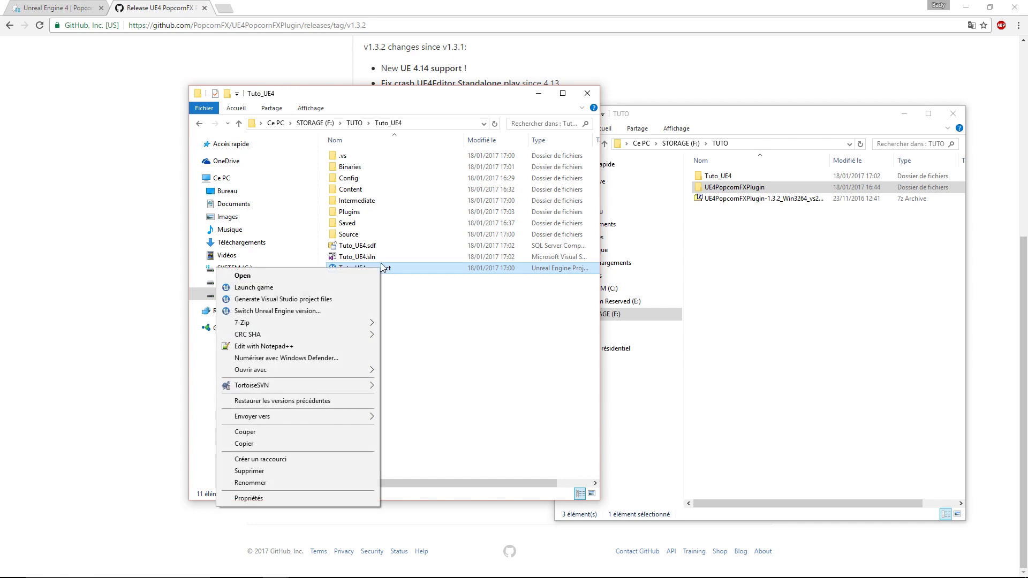
{"action": "left_click", "coordinate": [301, 301]}
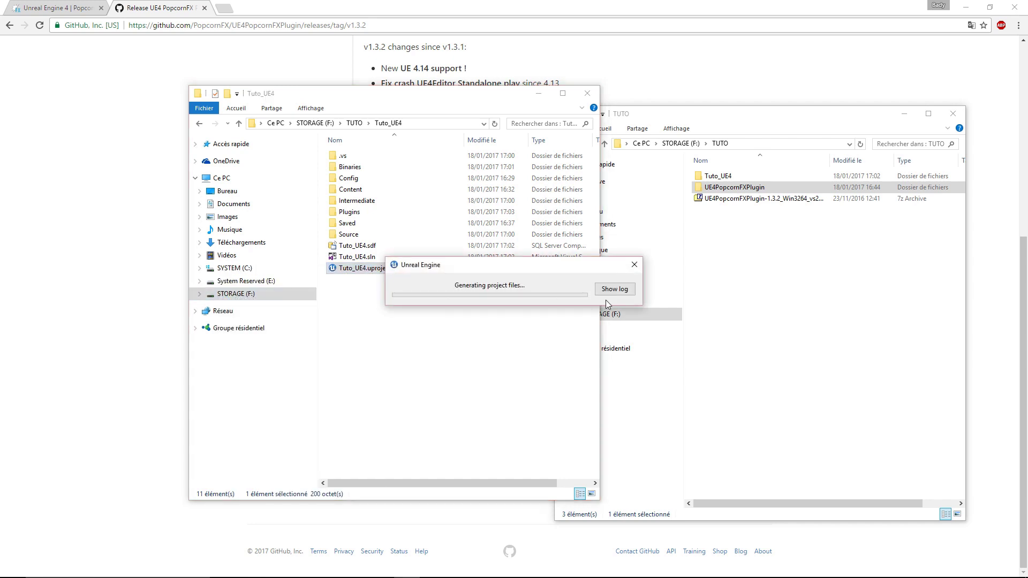
Show the generation log, open Tuto_UE4.uproject with its missing PopcornFX modules rebuilt, and check that the editor offers PopcornFX commands.
{"action": "left_click", "coordinate": [611, 294]}
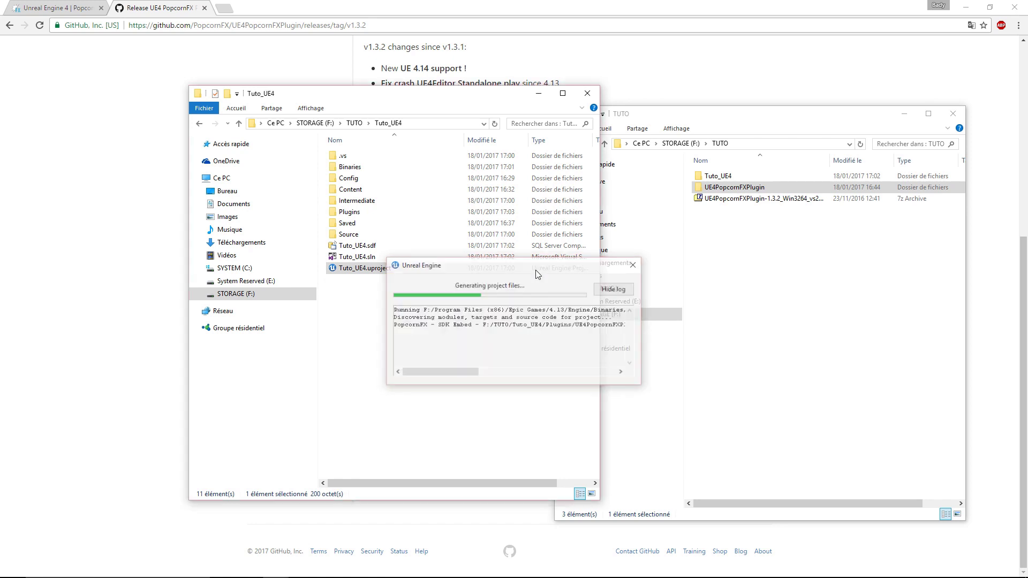
{"action": "left_click", "coordinate": [539, 310]}
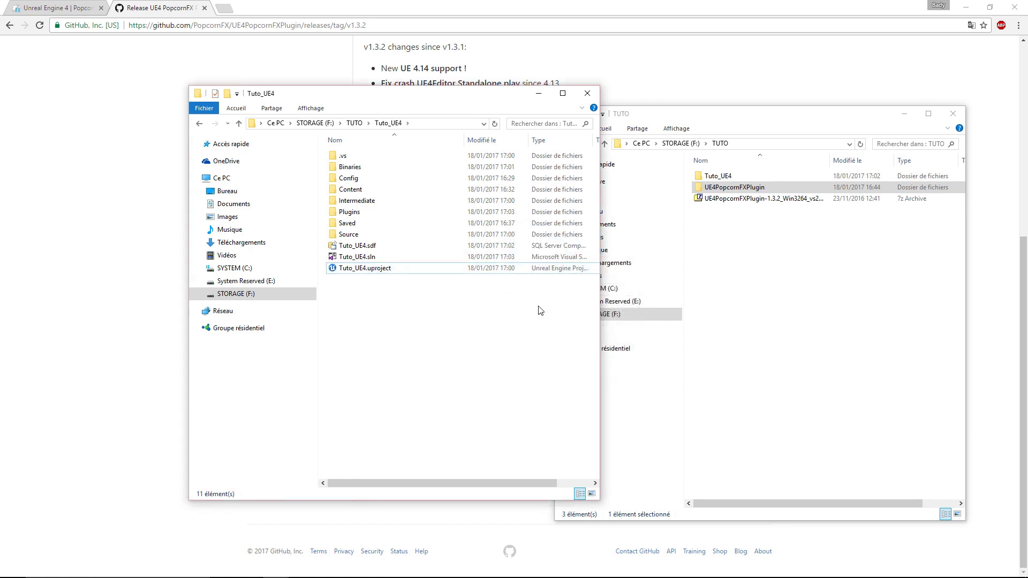
{"action": "double_click", "coordinate": [369, 268]}
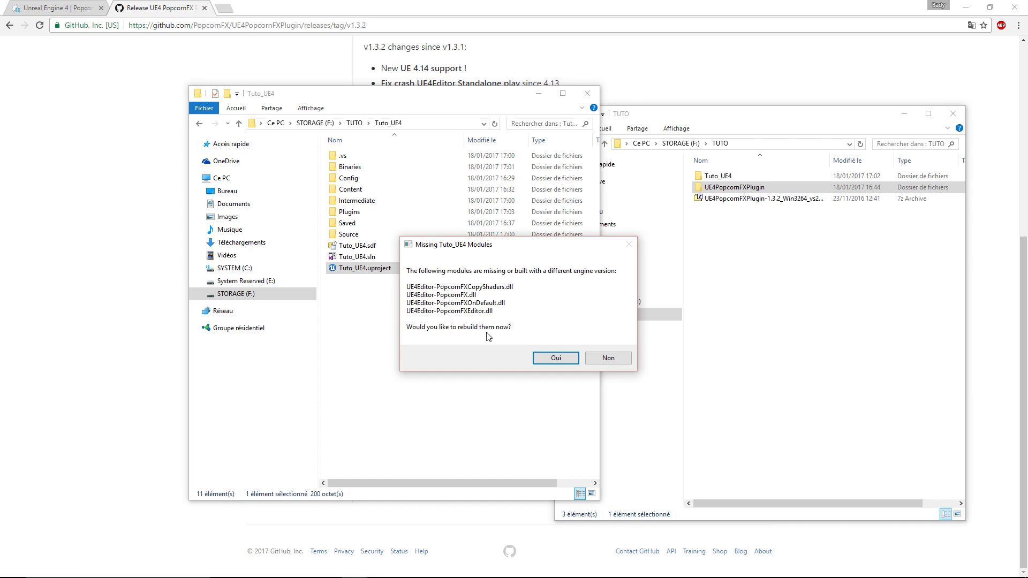
{"action": "left_click", "coordinate": [555, 358]}
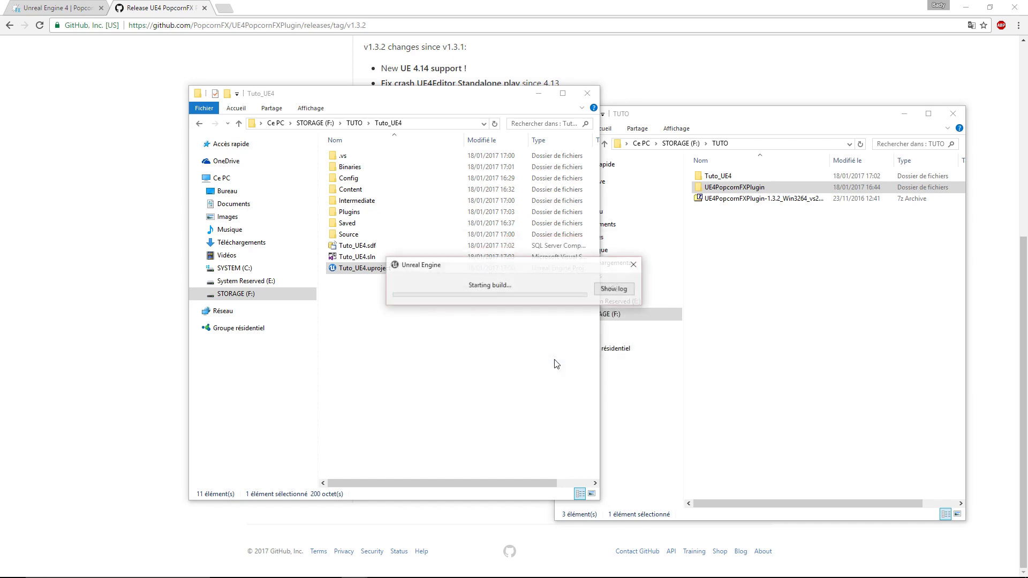
{"action": "left_click", "coordinate": [614, 289]}
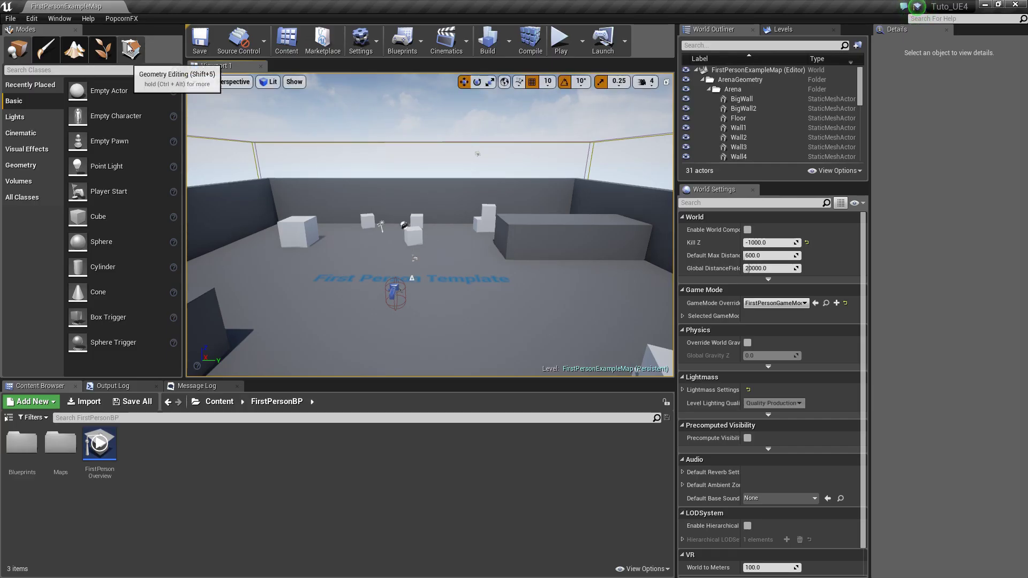
{"action": "left_click", "coordinate": [134, 19]}
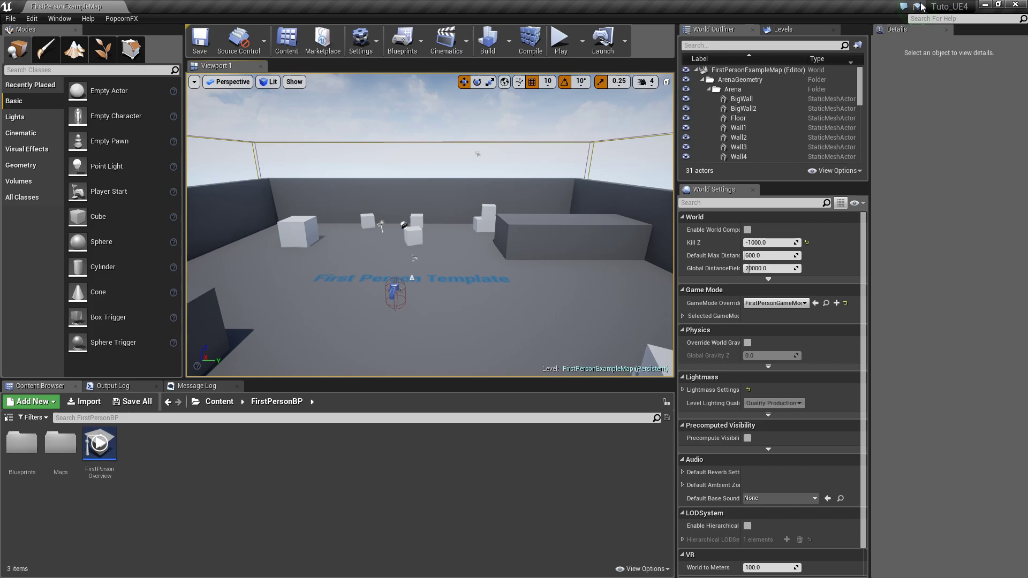
Switch to the PopcornFX editor and start a new project from the Unreal Engine template.
{"action": "left_click", "coordinate": [984, 4]}
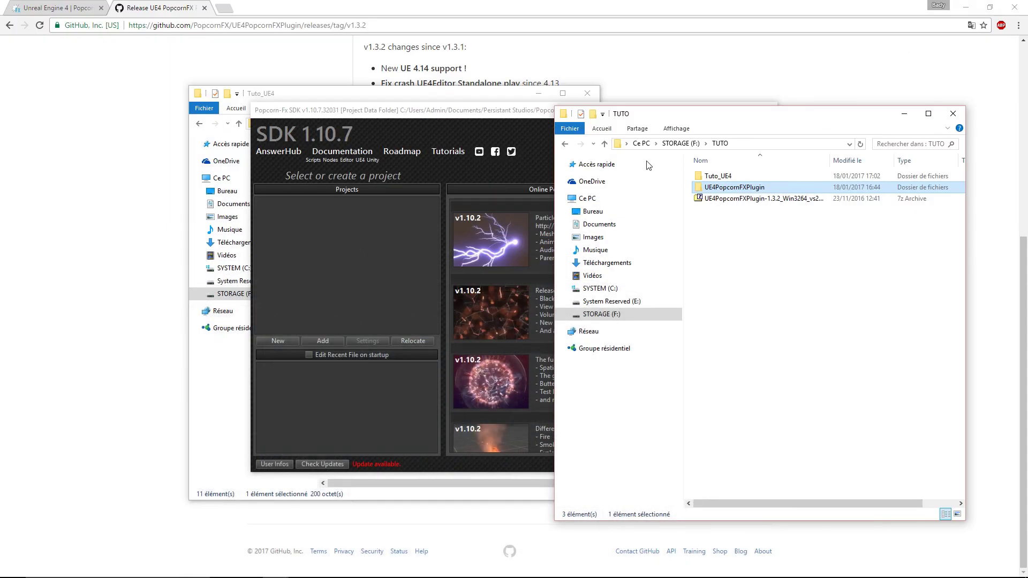
{"action": "left_click", "coordinate": [454, 120]}
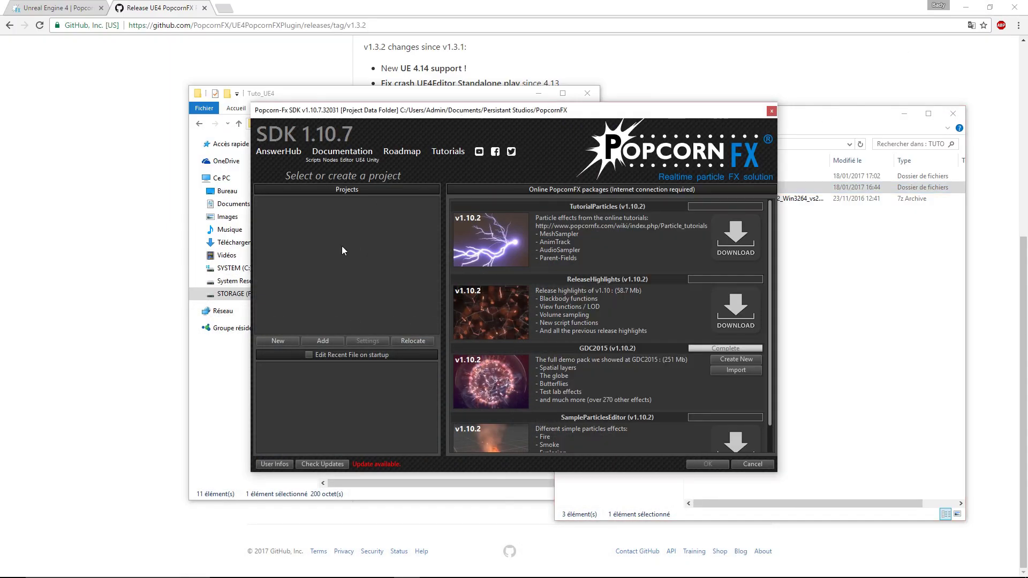
{"action": "left_click", "coordinate": [292, 345]}
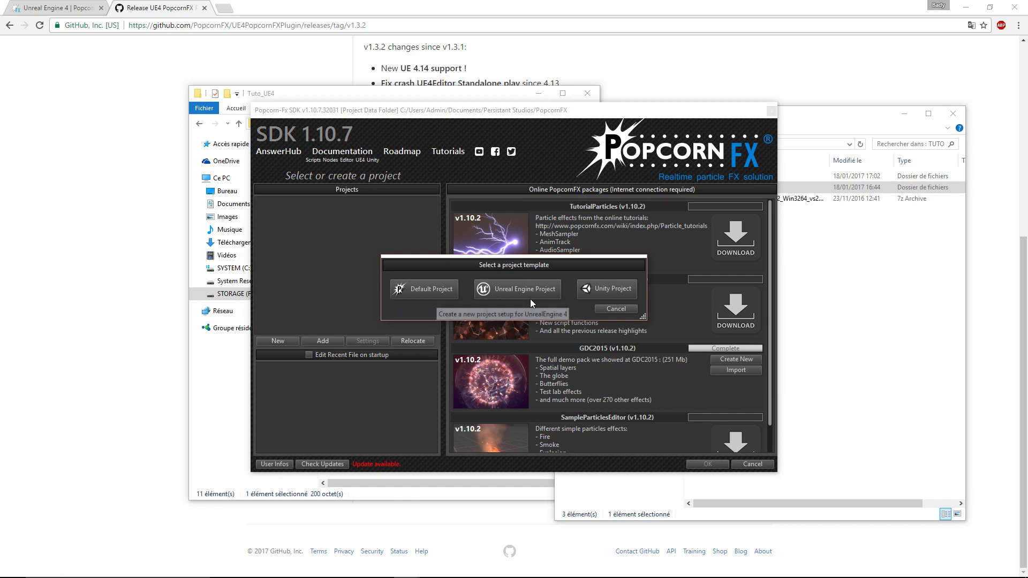
{"action": "left_click", "coordinate": [502, 292]}
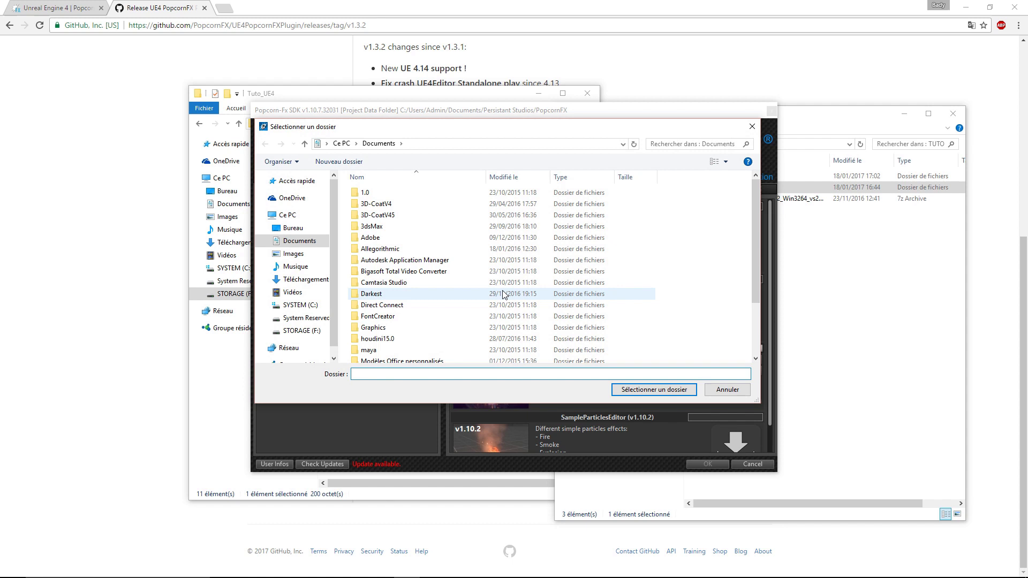
Create a folder named PKFX inside F:\TUTO\Tuto_UE4 and choose it as the new PopcornFX project's location.
{"action": "left_click", "coordinate": [301, 330]}
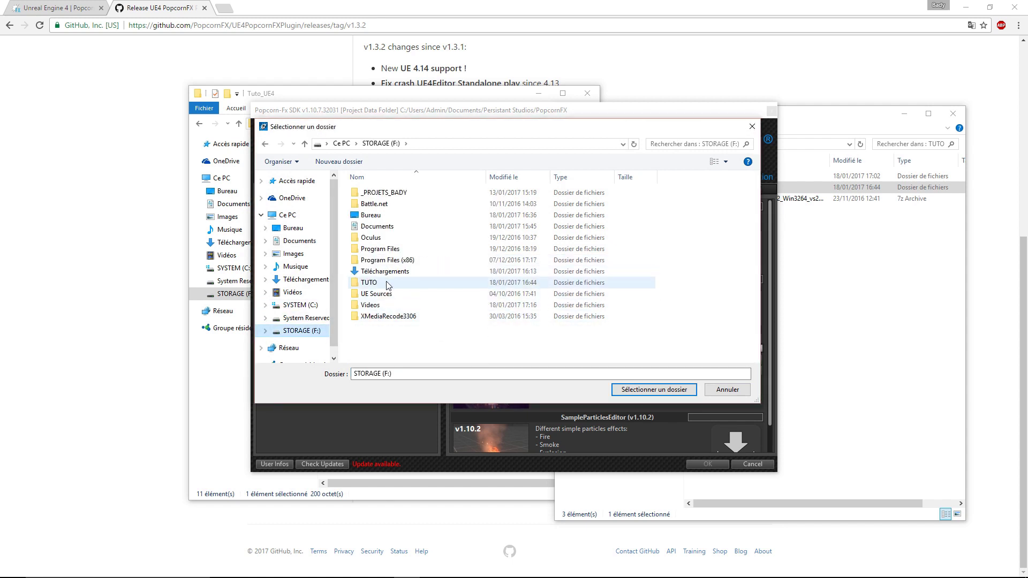
{"action": "double_click", "coordinate": [396, 282]}
{"action": "double_click", "coordinate": [399, 193]}
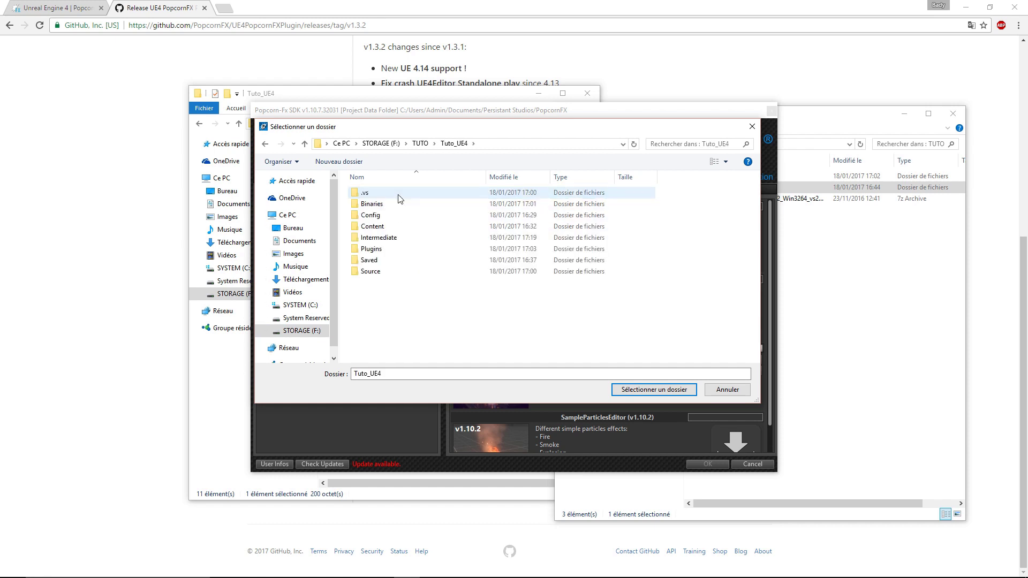
{"action": "right_click", "coordinate": [398, 298]}
{"action": "mouse_move", "coordinate": [322, 456]}
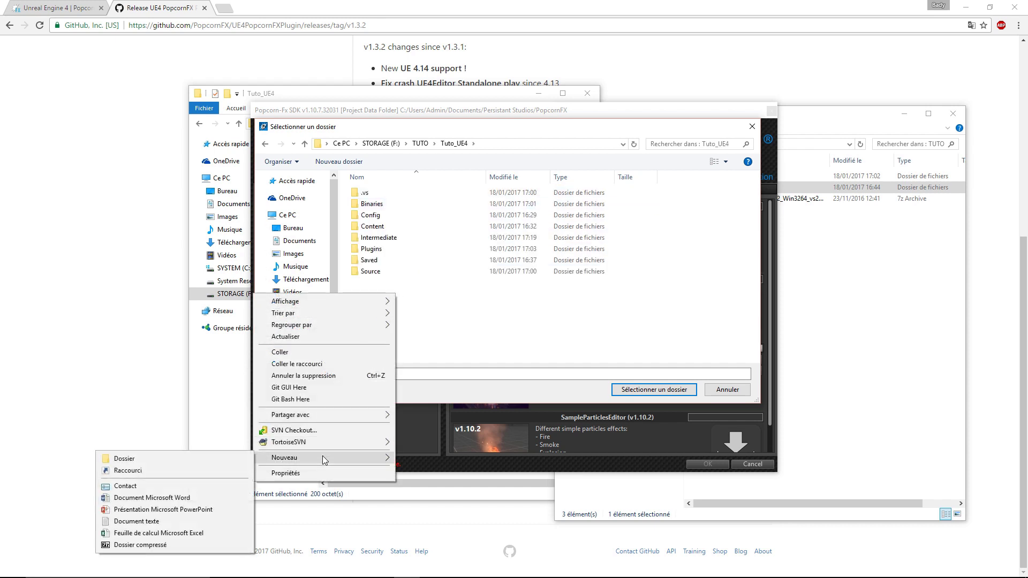
{"action": "left_click", "coordinate": [248, 462]}
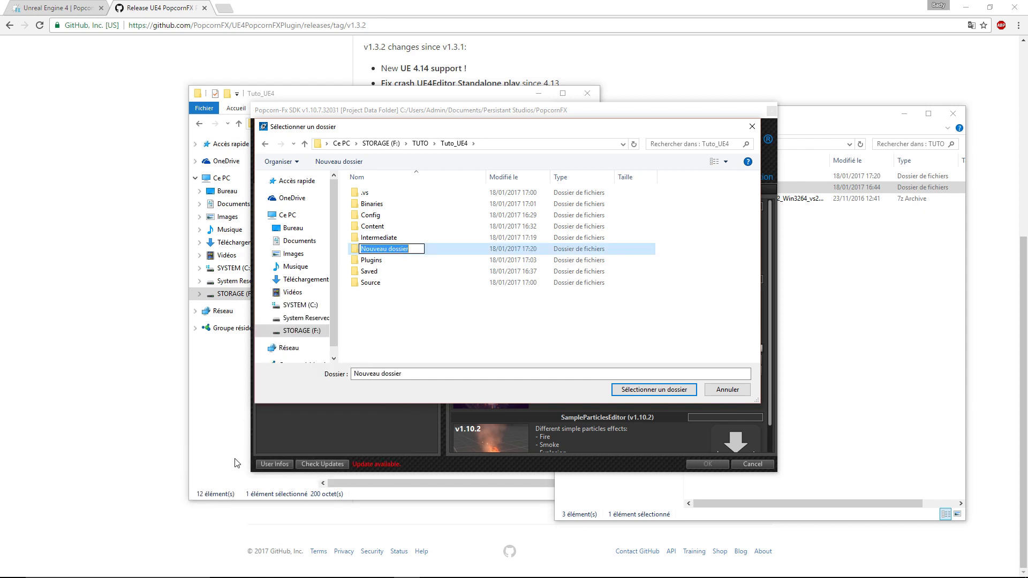
{"action": "type", "text": "PKFX"}
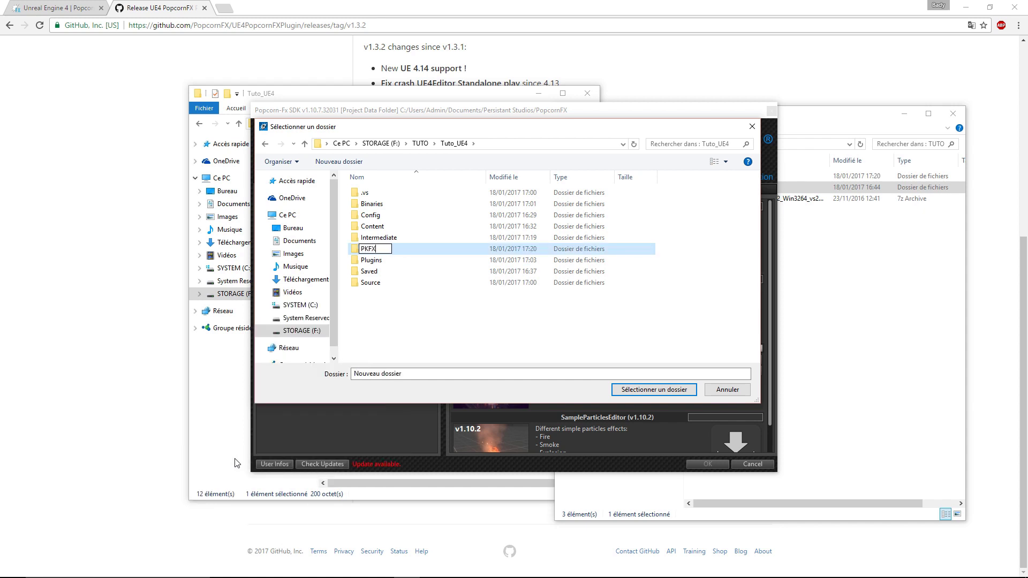
{"action": "key", "text": "Return"}
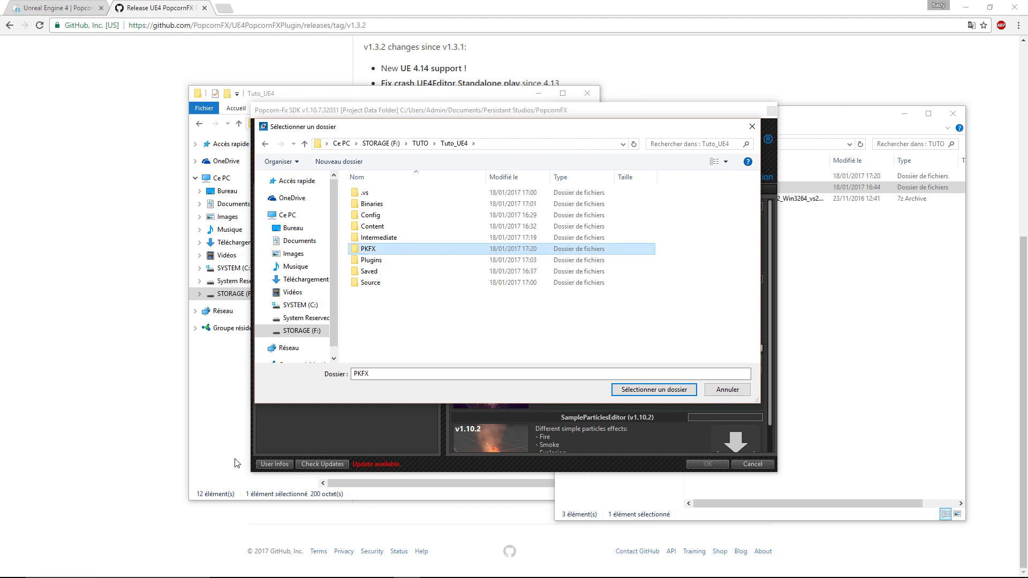
{"action": "left_click", "coordinate": [685, 389]}
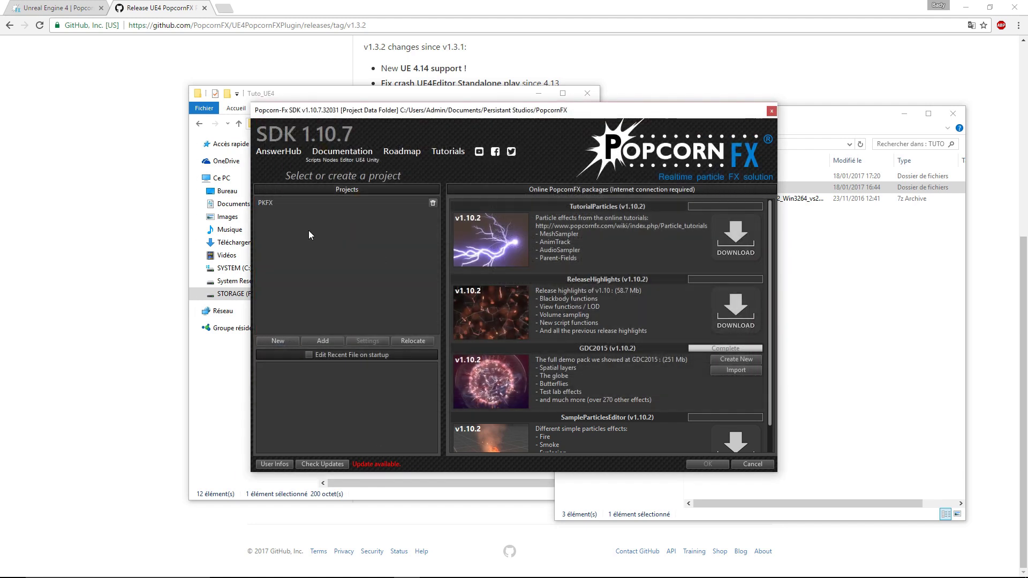
Review the PKFX project's scene settings, from the axis and unit system to the physics defaults, and close them.
{"action": "left_click", "coordinate": [310, 203]}
{"action": "left_click", "coordinate": [361, 341]}
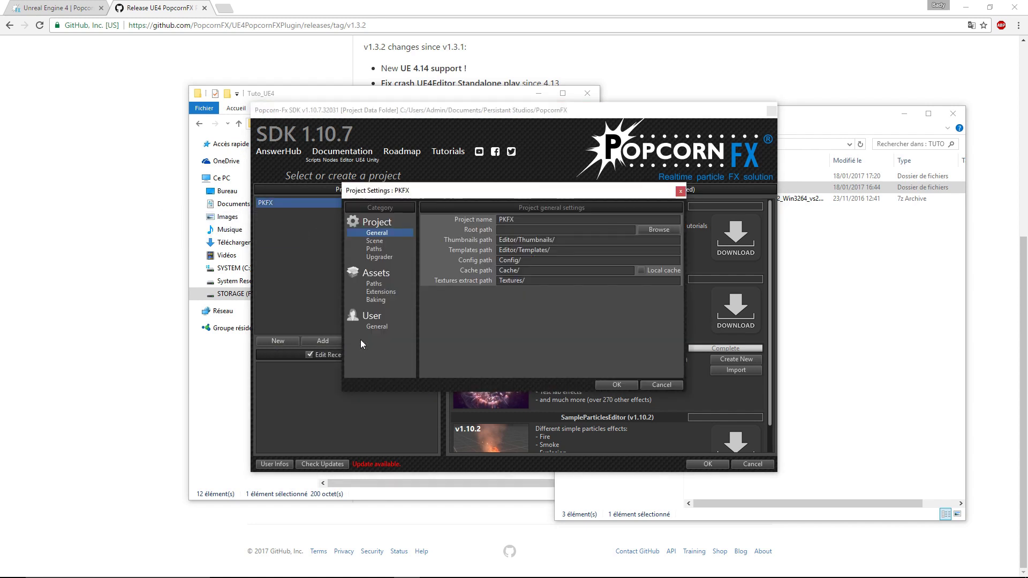
{"action": "left_click", "coordinate": [383, 241]}
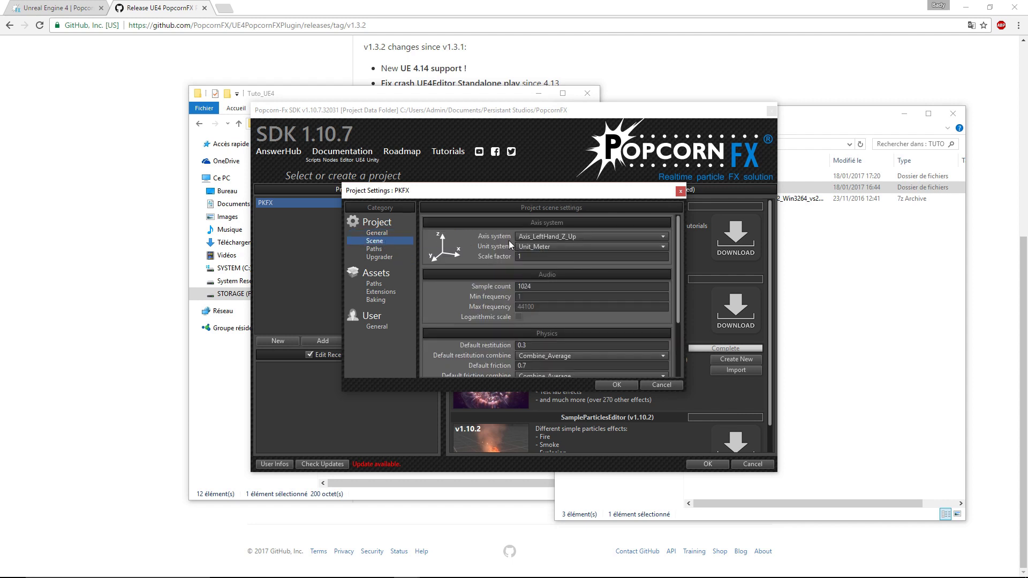
{"action": "scroll", "coordinate": [508, 242], "scroll_direction": "down", "scroll_amount": 2}
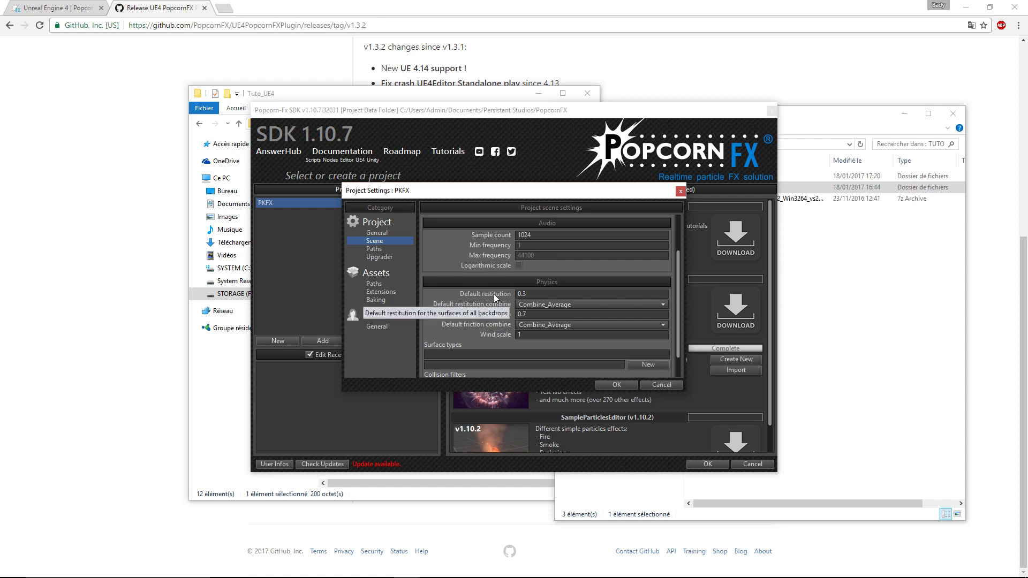
{"action": "left_click", "coordinate": [680, 191]}
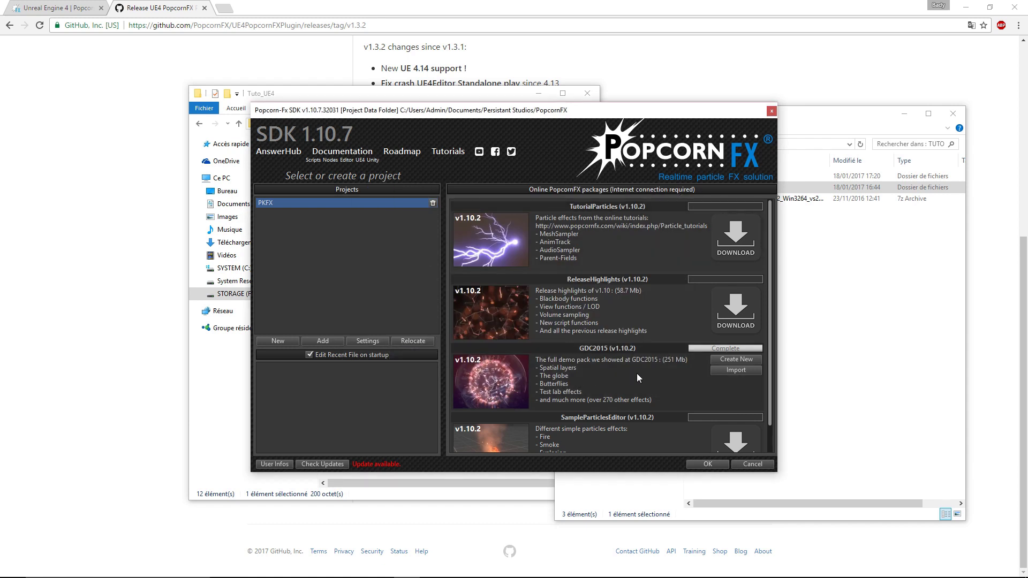
Import all items of the GDC2015 package into the PKFX project, accepting the coordinate system mismatch.
{"action": "left_click", "coordinate": [733, 370]}
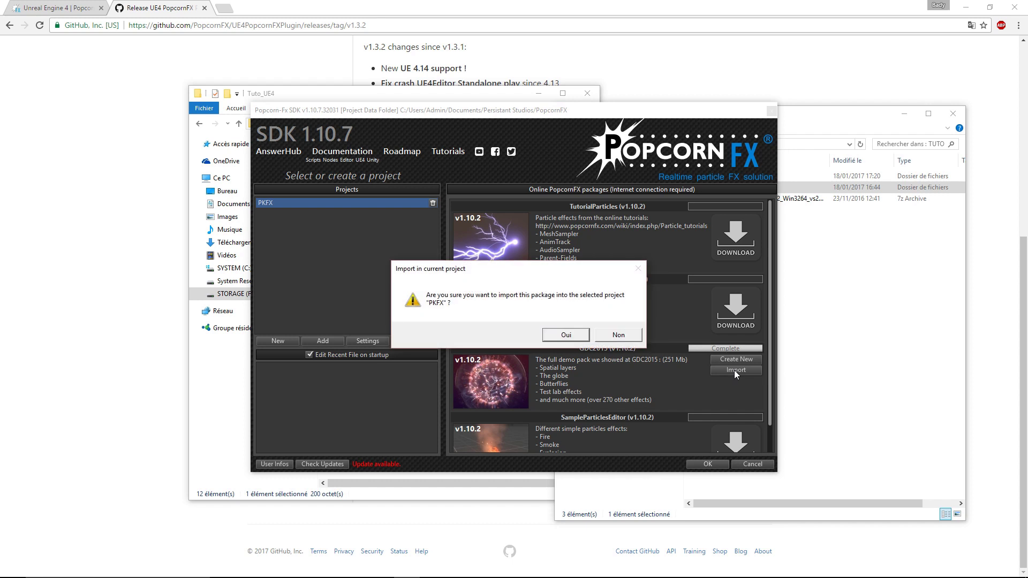
{"action": "left_click", "coordinate": [574, 336]}
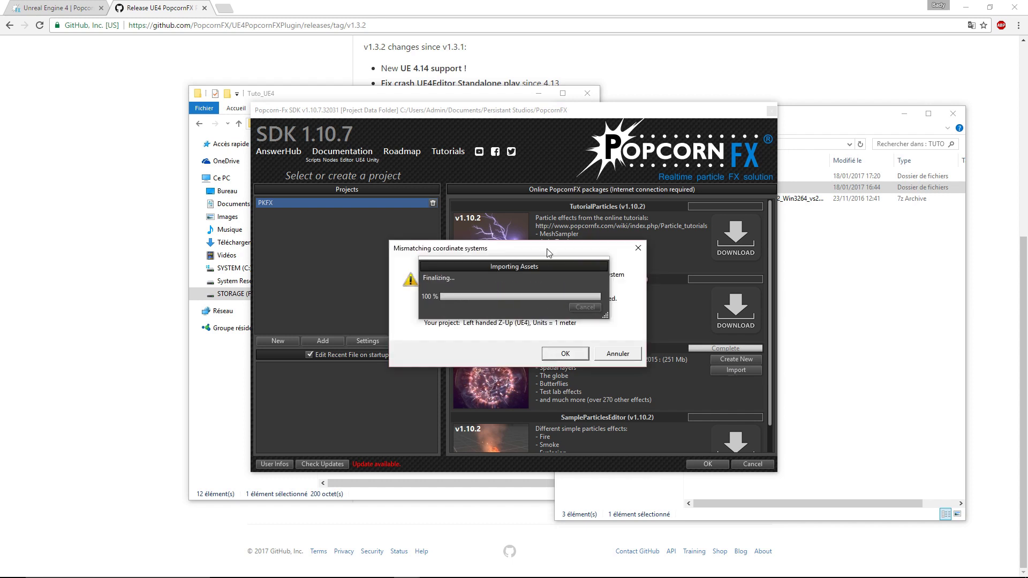
{"action": "left_click", "coordinate": [577, 289]}
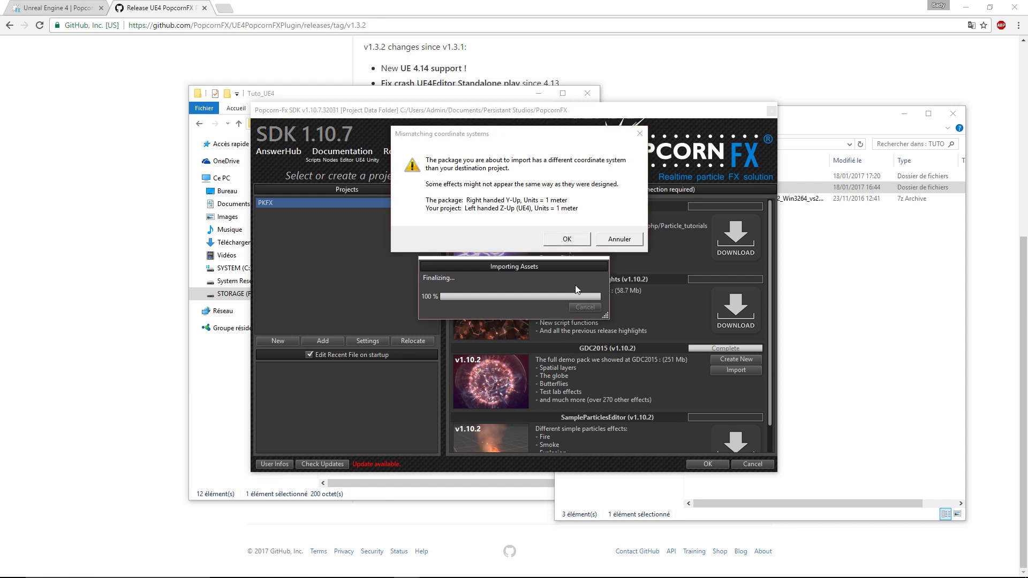
{"action": "left_click", "coordinate": [560, 239]}
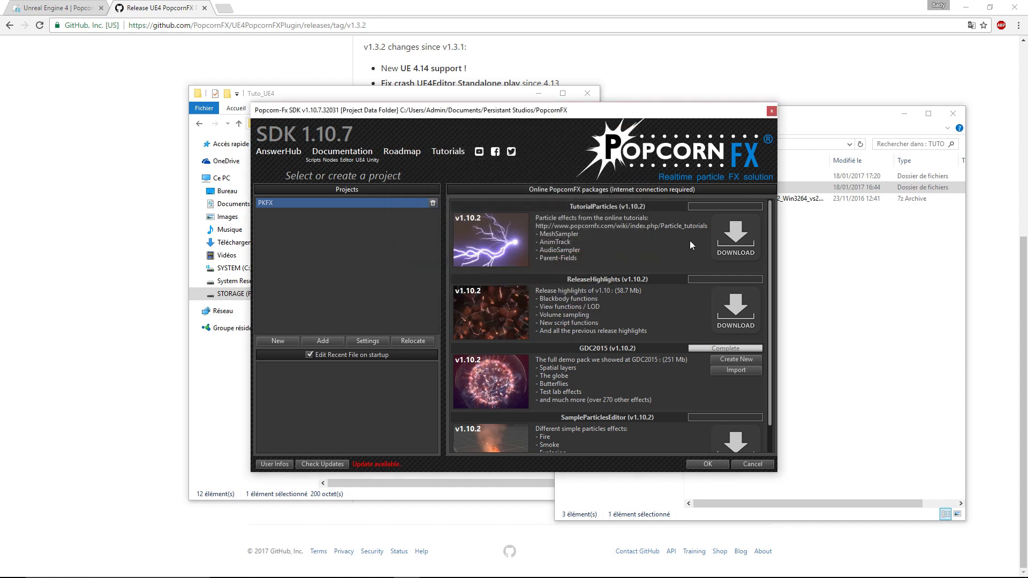
{"action": "left_click", "coordinate": [737, 254]}
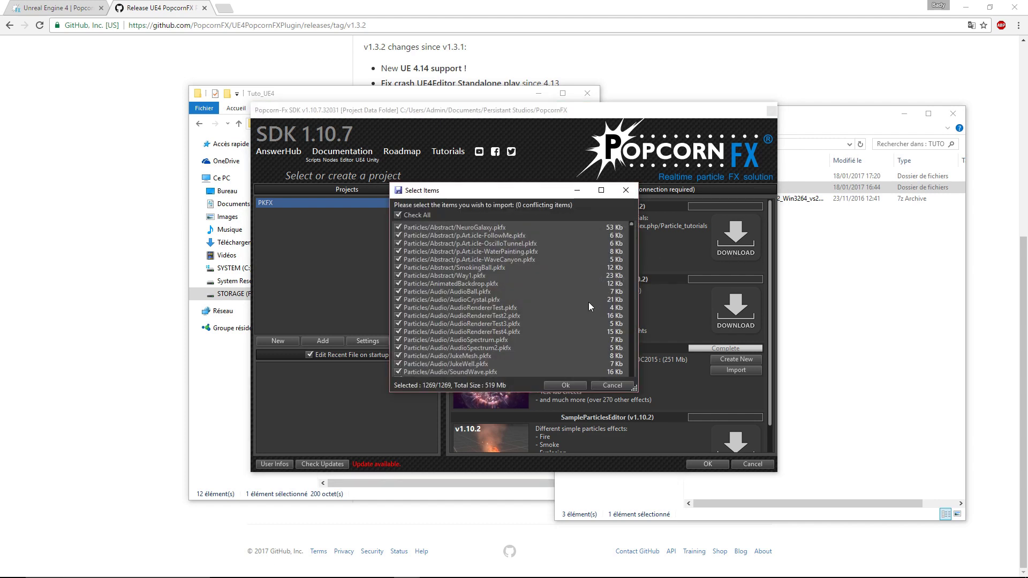
{"action": "left_click", "coordinate": [571, 387]}
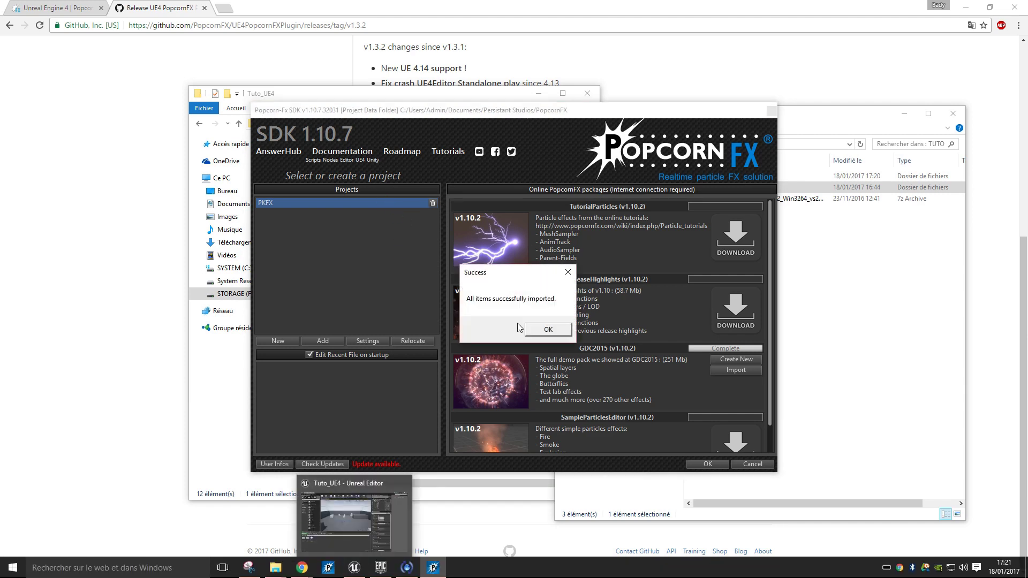
{"action": "left_click", "coordinate": [543, 329]}
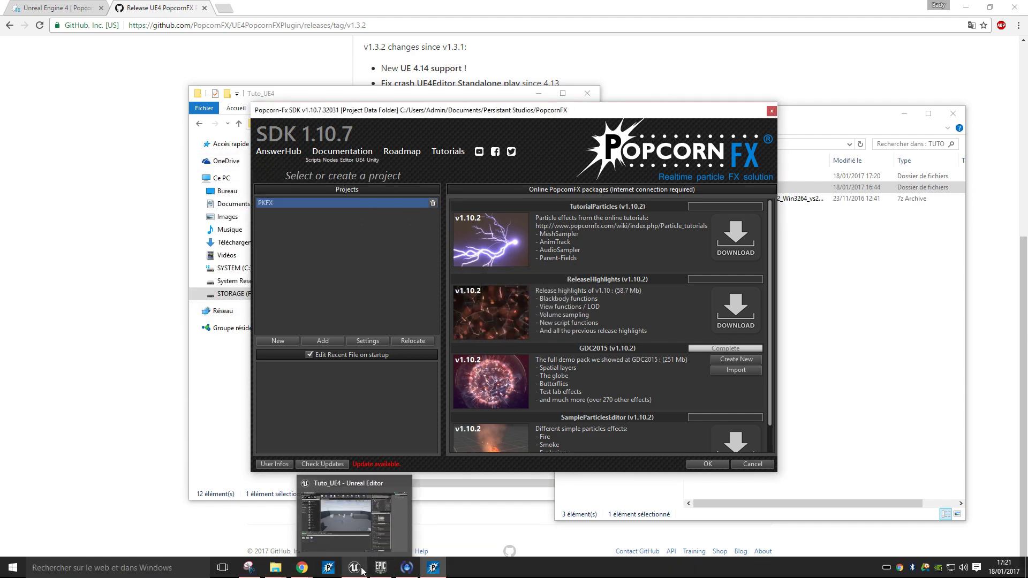
Switch to the Unreal Editor, show the Content Browser's folder tree and import Pk_InstantShot.pkfx into the root Content folder.
{"action": "left_click", "coordinate": [355, 569]}
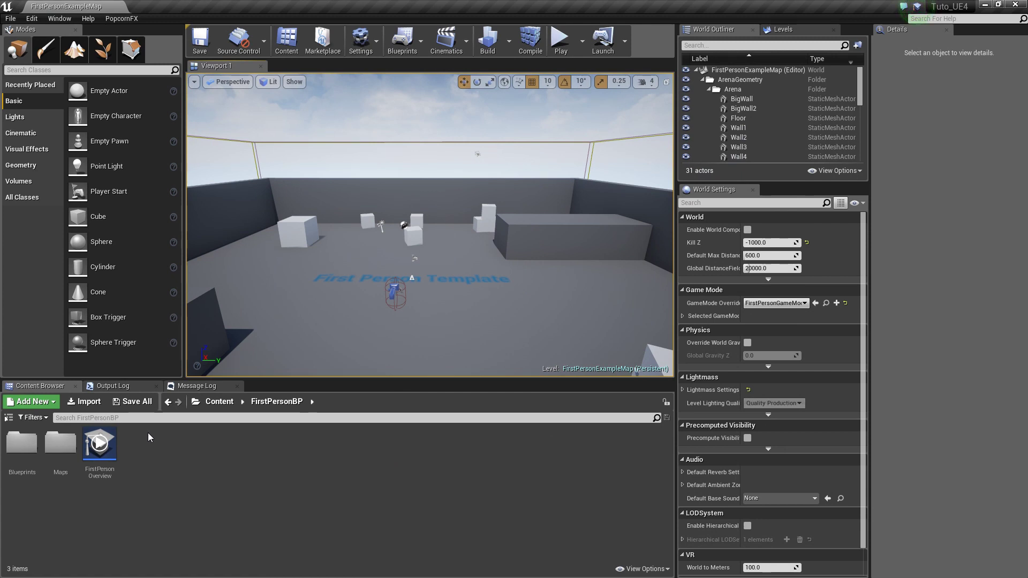
{"action": "left_click", "coordinate": [9, 417]}
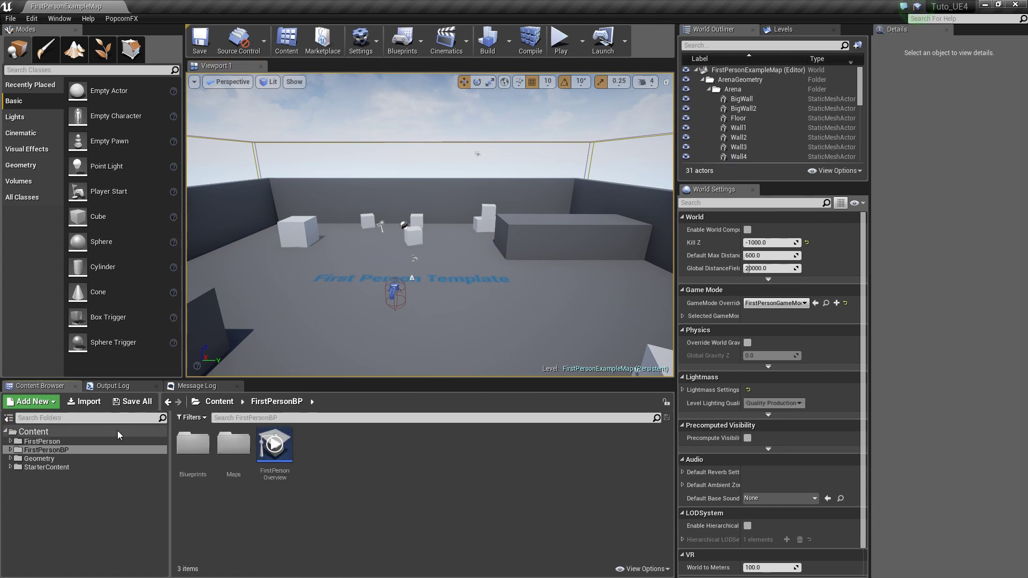
{"action": "left_click", "coordinate": [60, 433]}
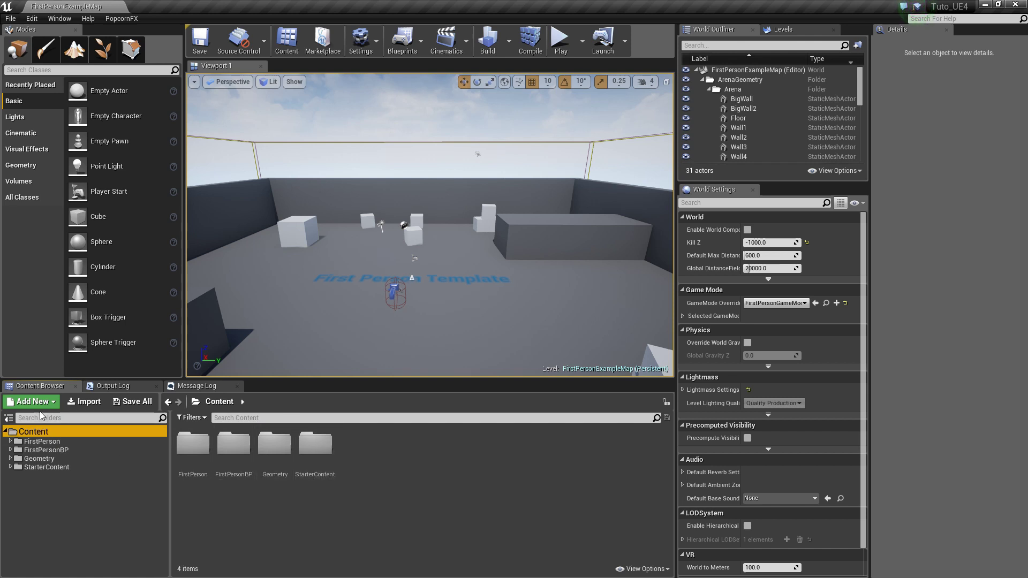
{"action": "left_click", "coordinate": [84, 402]}
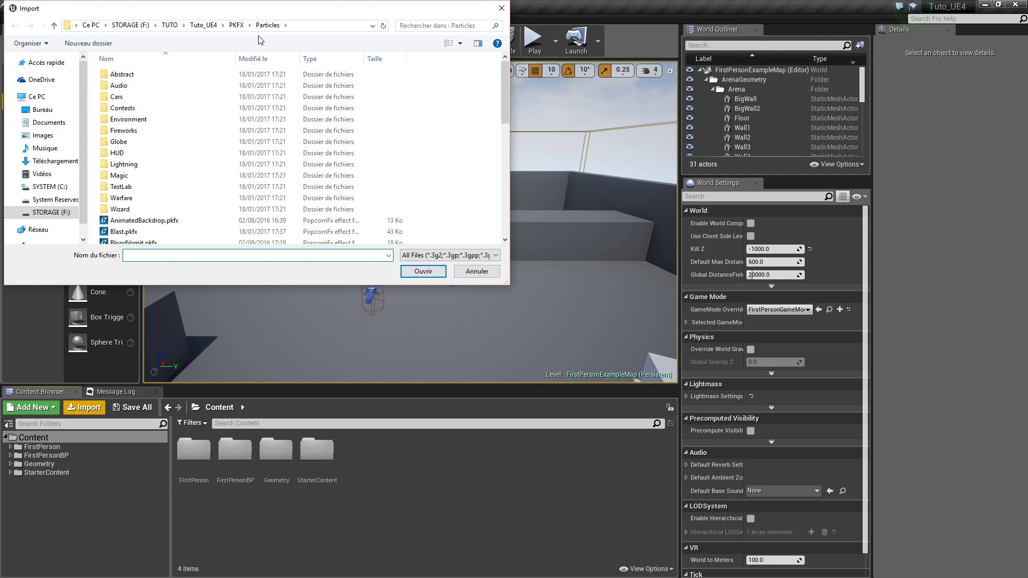
{"action": "left_click_drag", "start_coordinate": [503, 114], "coordinate": [497, 210]}
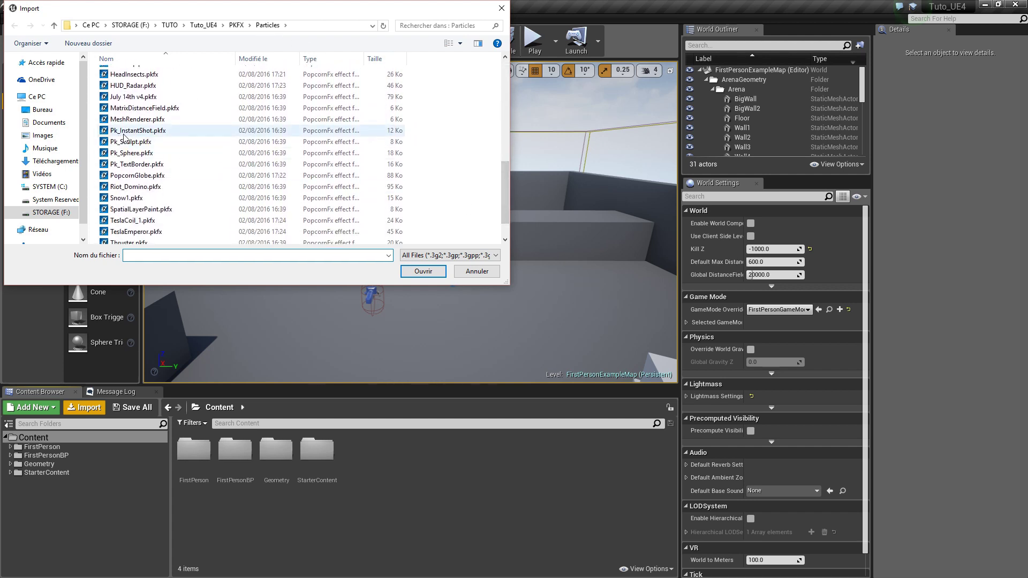
{"action": "double_click", "coordinate": [147, 133]}
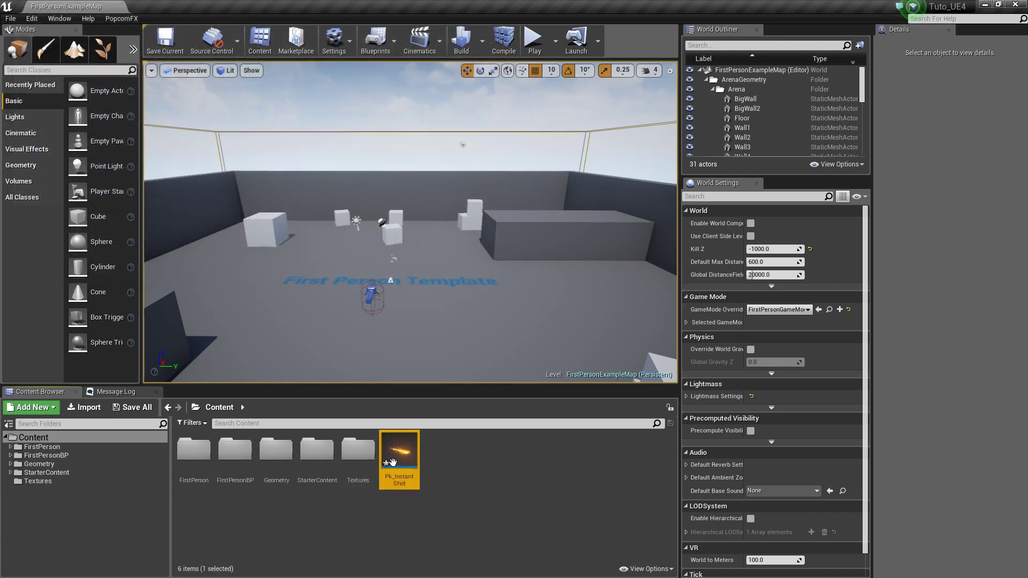
Open the source PopcornFX project in the PopcornFX Editor from Unreal, and return to the Unreal Editor.
{"action": "left_click", "coordinate": [122, 18]}
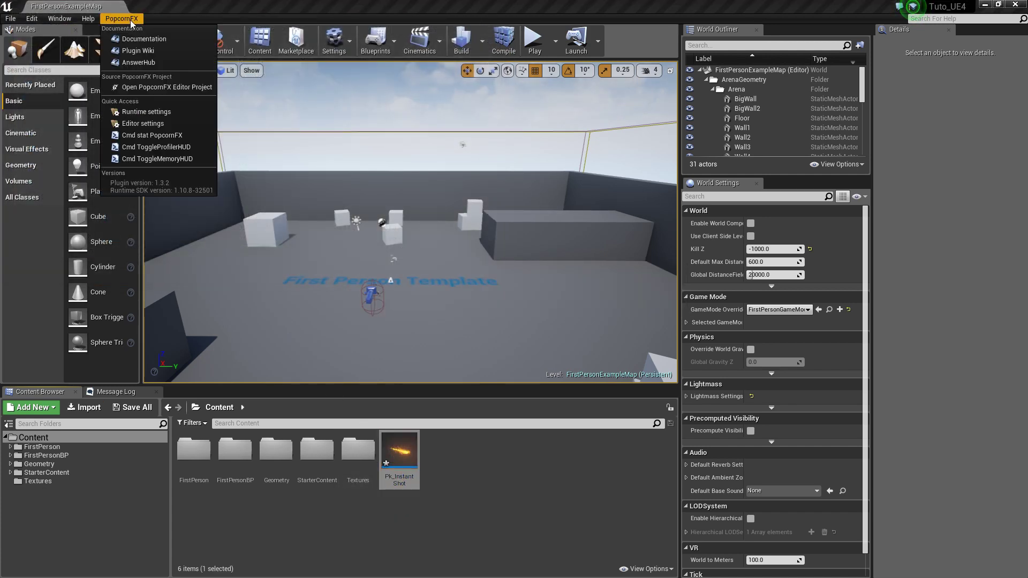
{"action": "left_click", "coordinate": [163, 87]}
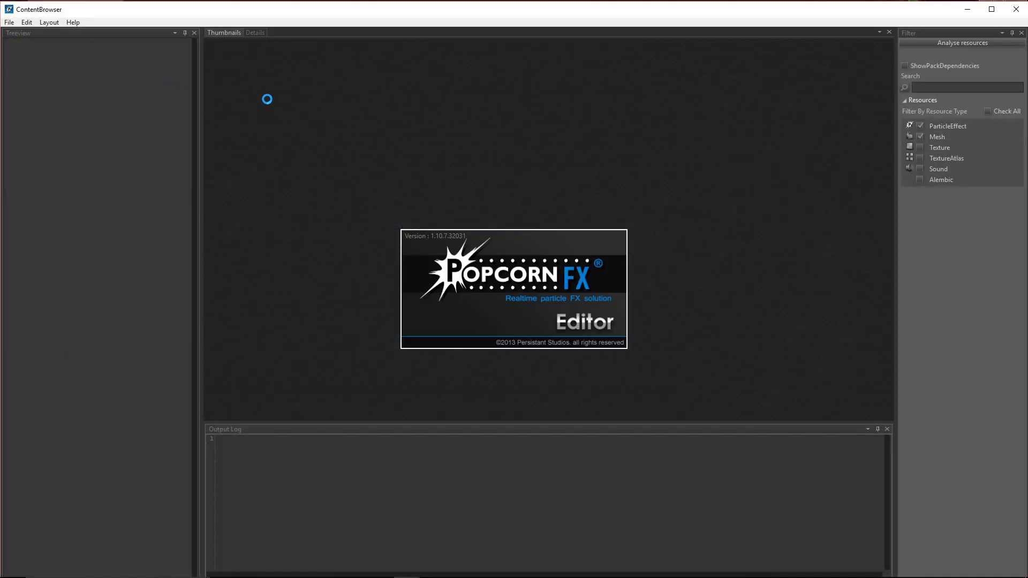
{"action": "left_click", "coordinate": [718, 137]}
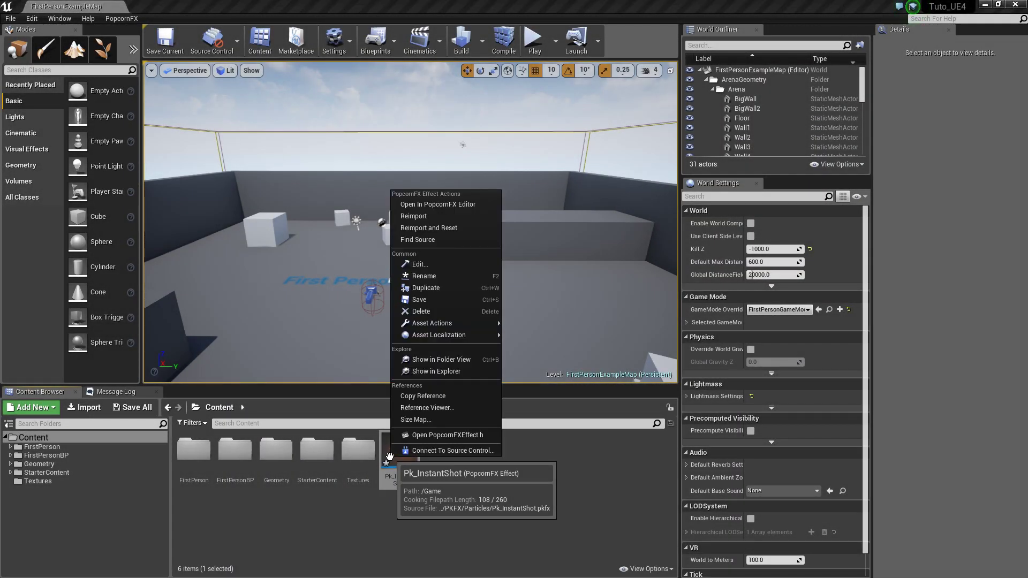
Open the Pk_InstantShot asset in the PopcornFX Effect Editor and spawn its particles in the viewport.
{"action": "left_click", "coordinate": [441, 204]}
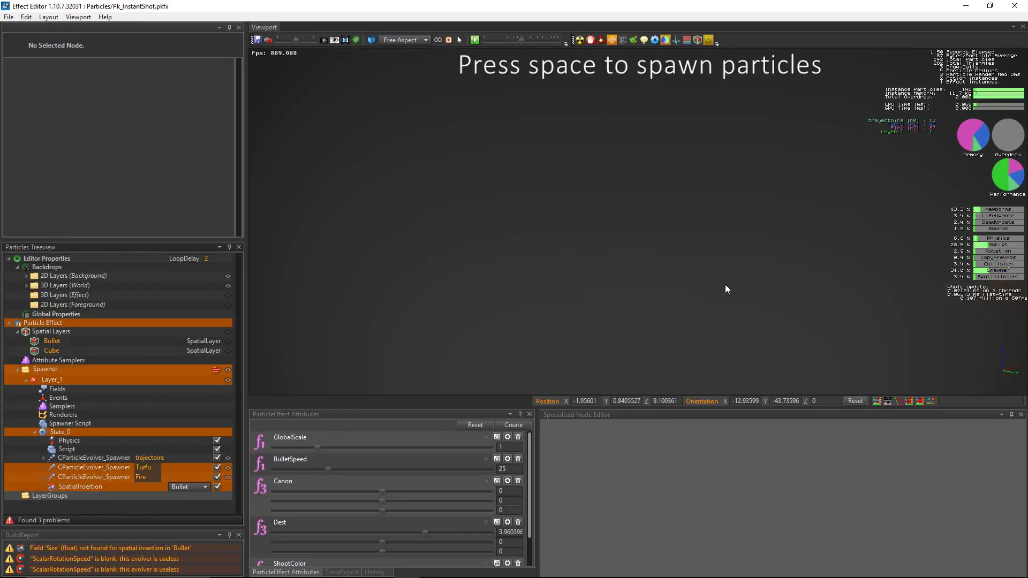
{"action": "left_click", "coordinate": [725, 289]}
{"action": "key", "text": "space"}
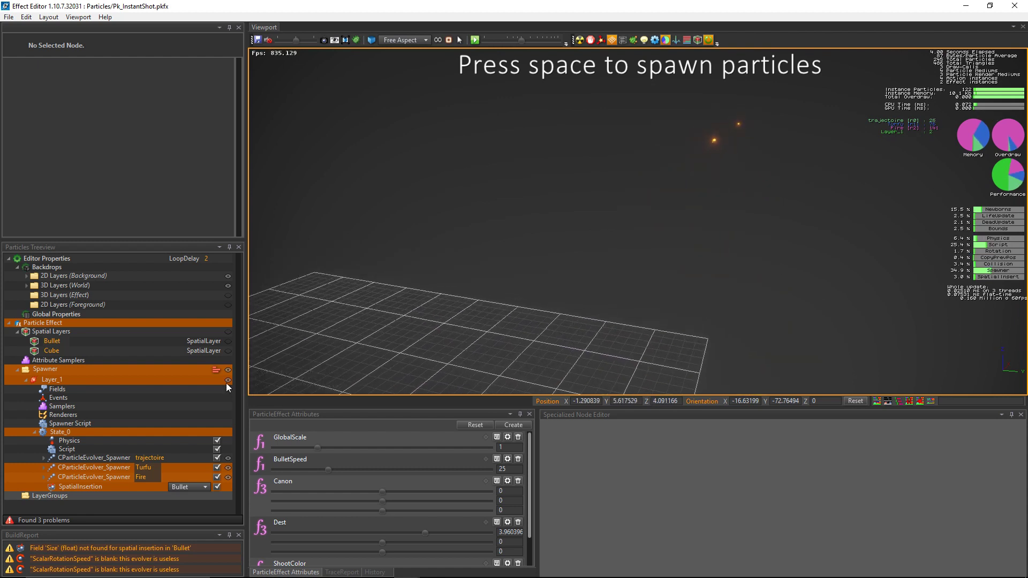
Add the line "Color = float4(1,0,0,1);" after the select statement in the Script evolver of State_0.
{"action": "left_click", "coordinate": [67, 450]}
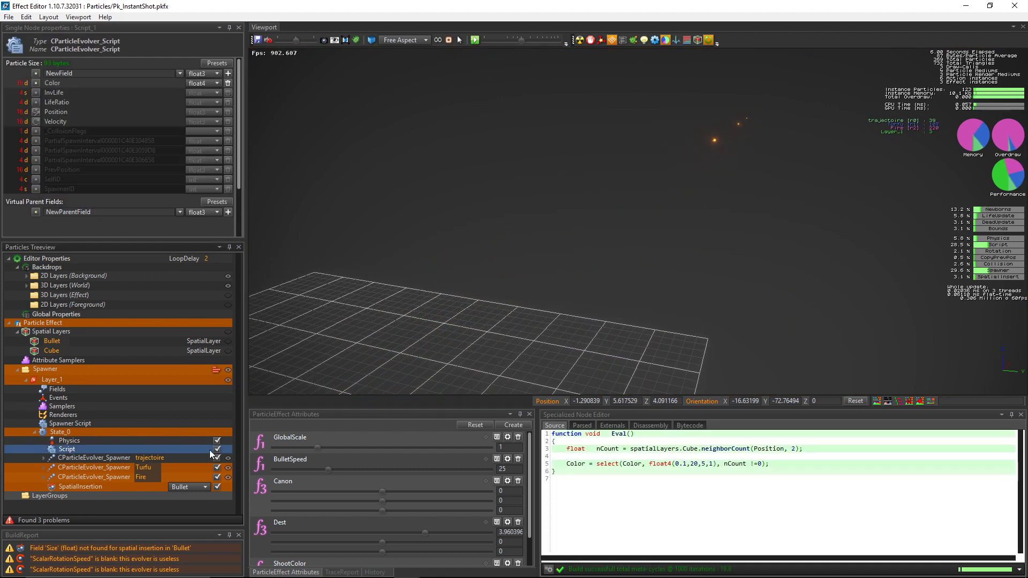
{"action": "left_click", "coordinate": [781, 463]}
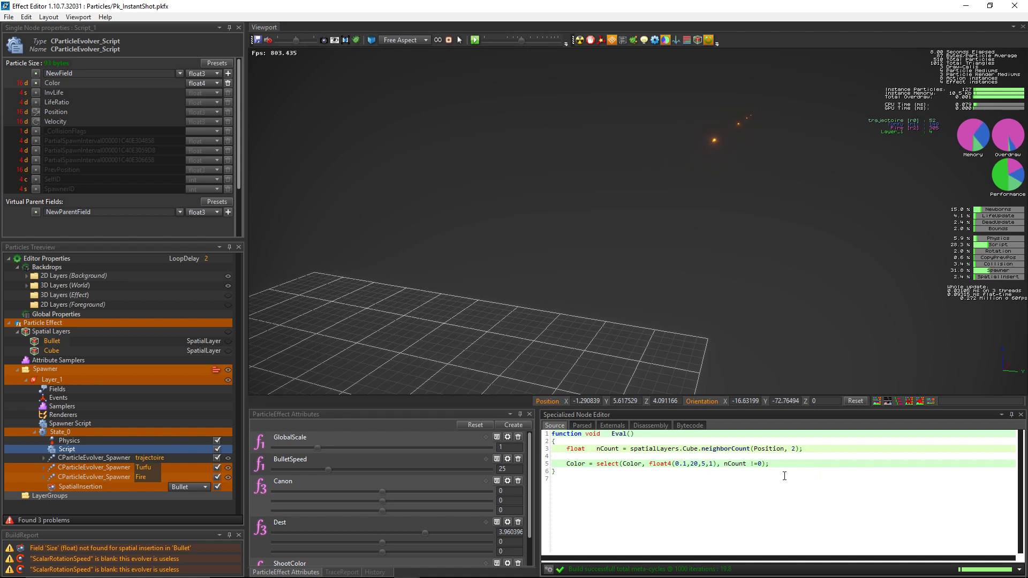
{"action": "key", "text": "Return"}
{"action": "type", "text": "Color"}
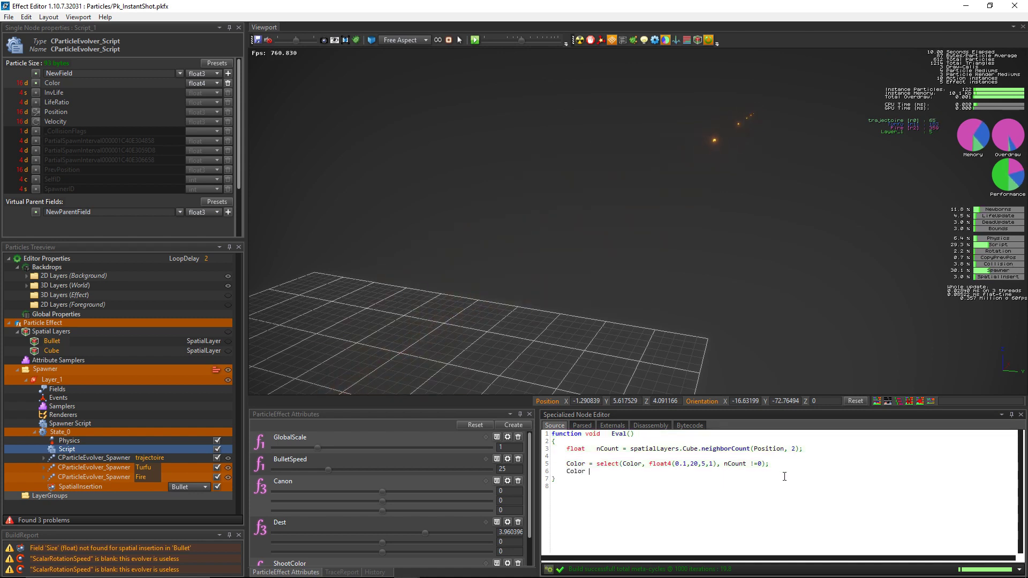
{"action": "type", "text": " = float4(1,0,0,1);"}
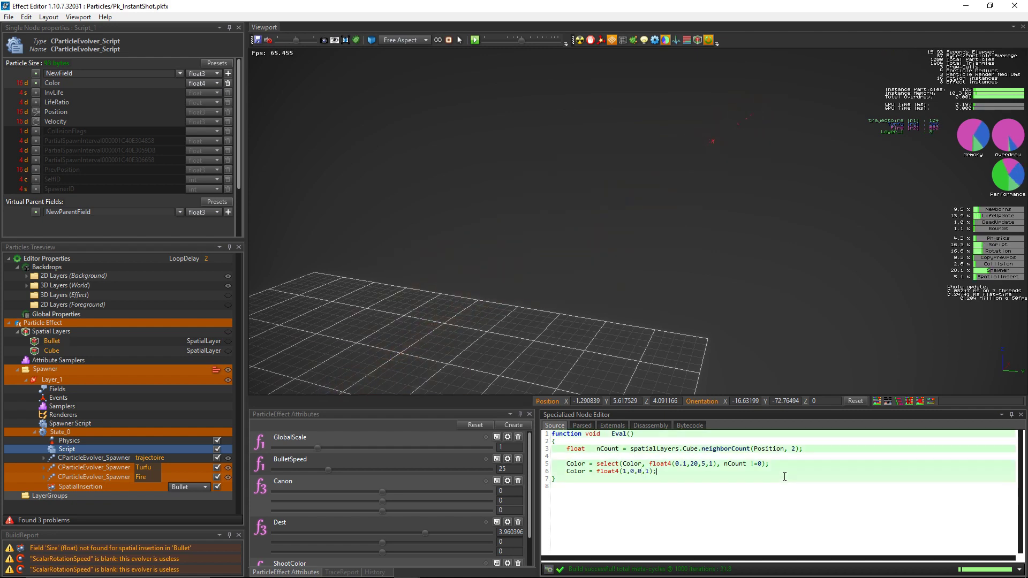
Close the Effect Editor and import the changed Pk_InstantShot source file into Unreal.
{"action": "left_click_drag", "start_coordinate": [696, 255], "coordinate": [666, 230]}
{"action": "left_click", "coordinate": [1021, 8]}
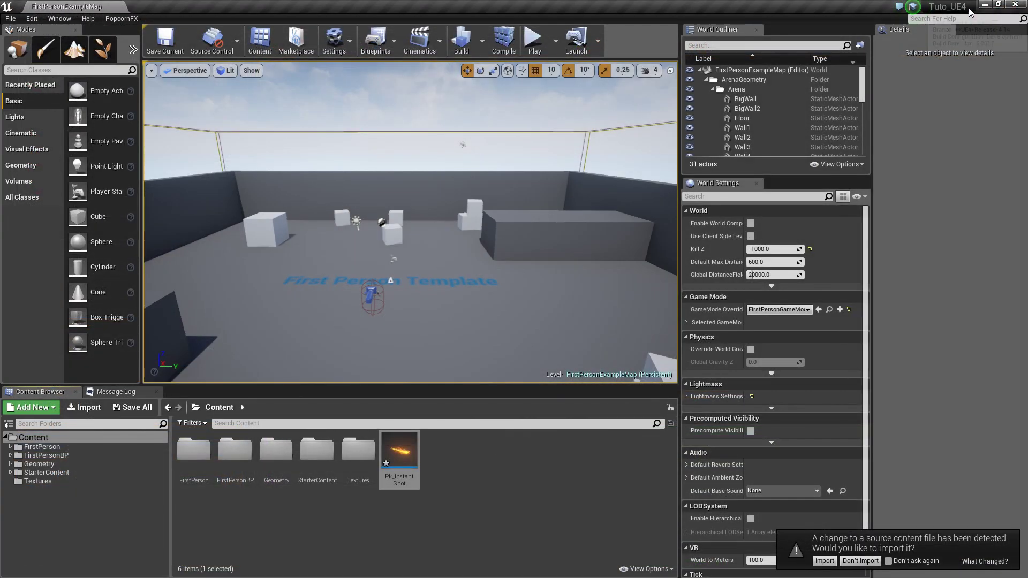
{"action": "left_click", "coordinate": [824, 561]}
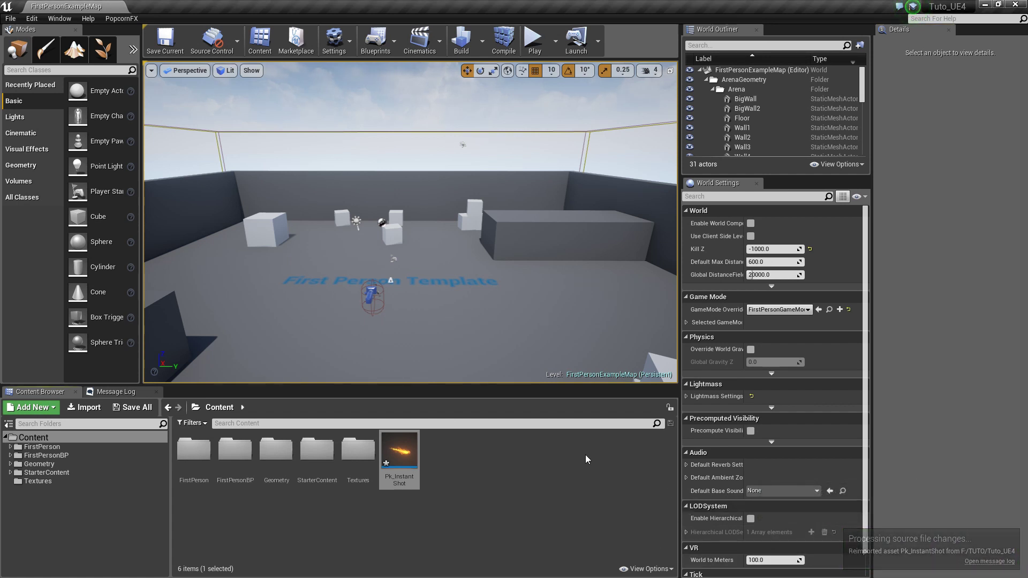
Disable Auto Create Assets, Auto Delete Assets and Detect Changes On Startup in the editor's Auto Reimport preferences, and close the preferences.
{"action": "left_click", "coordinate": [34, 20]}
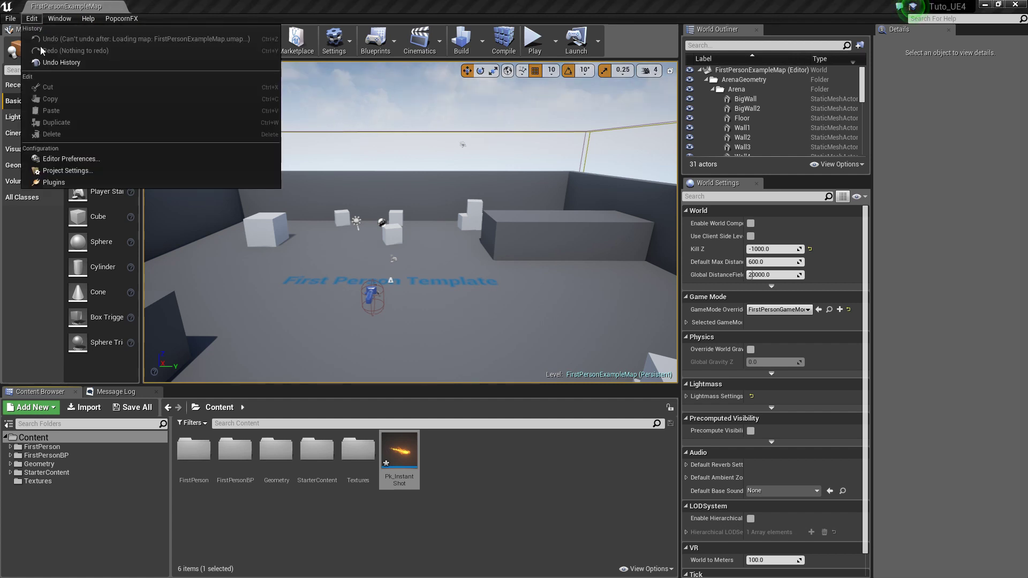
{"action": "left_click", "coordinate": [61, 158]}
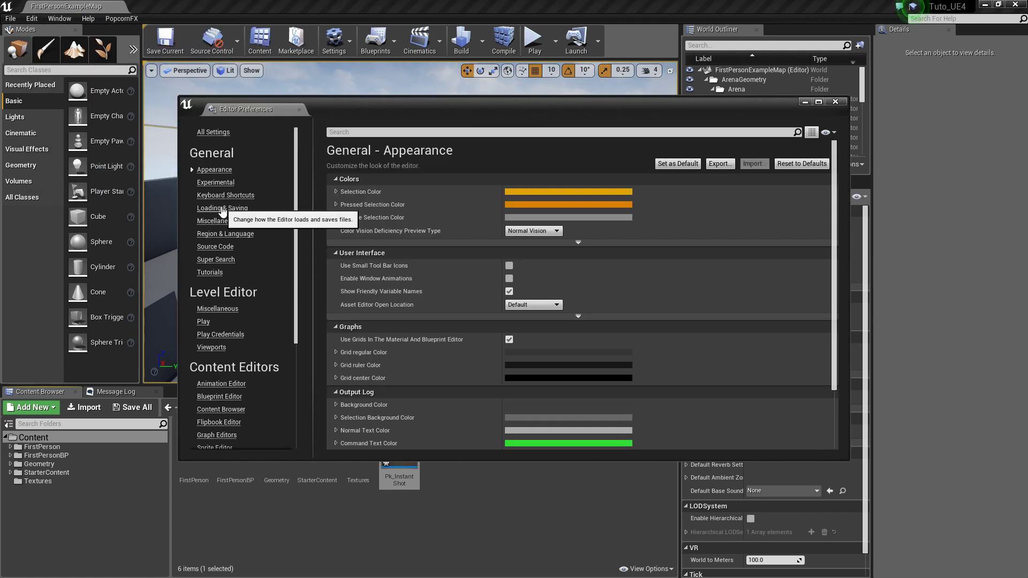
{"action": "left_click", "coordinate": [222, 210]}
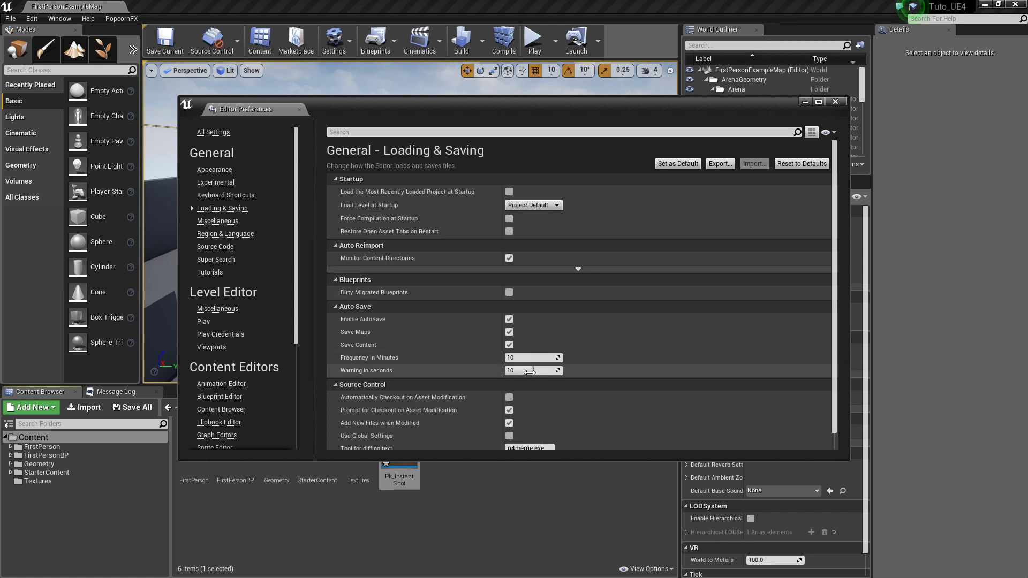
{"action": "scroll", "coordinate": [578, 332], "scroll_direction": "down", "scroll_amount": 1}
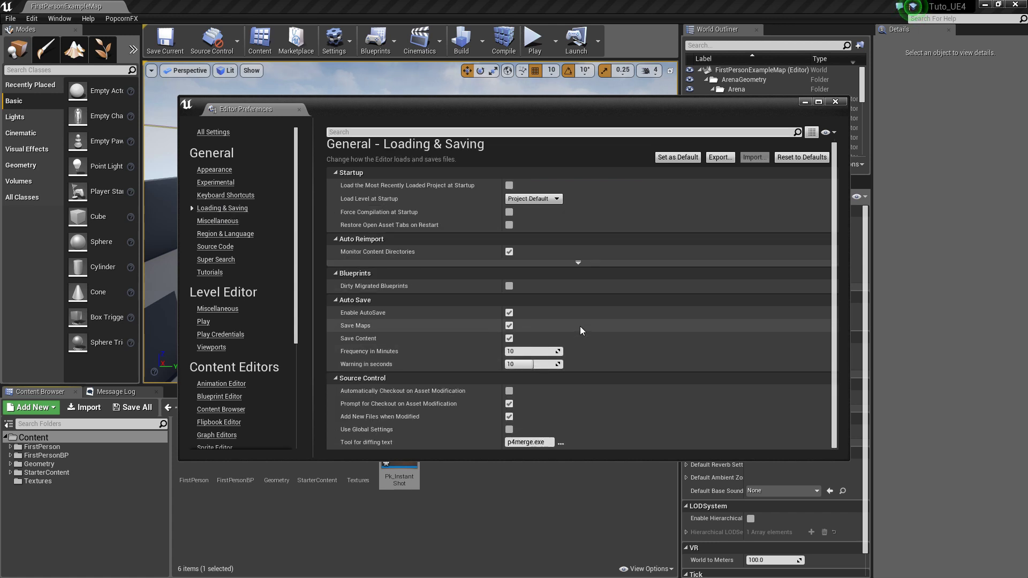
{"action": "left_click", "coordinate": [578, 262]}
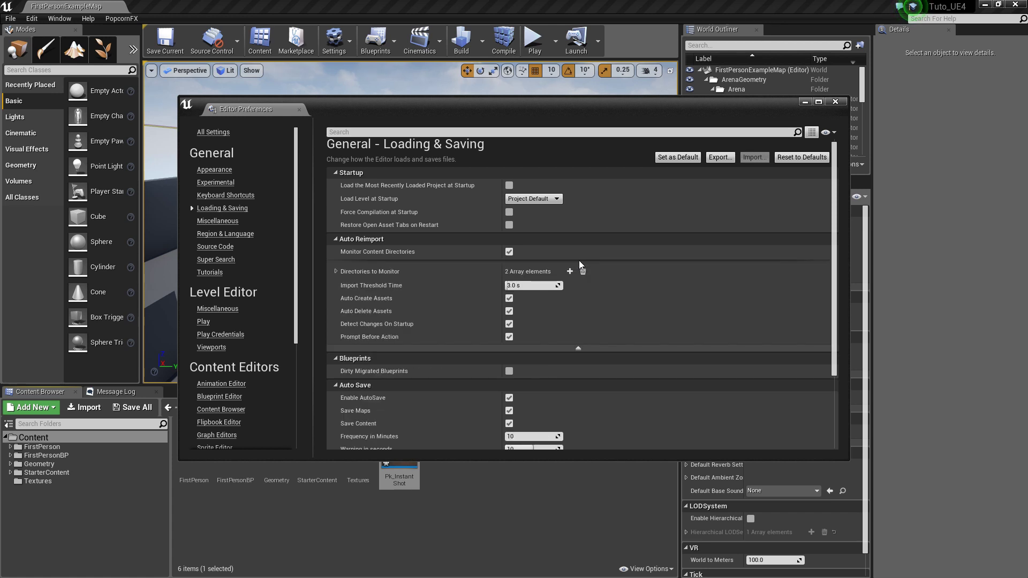
{"action": "left_click", "coordinate": [509, 298]}
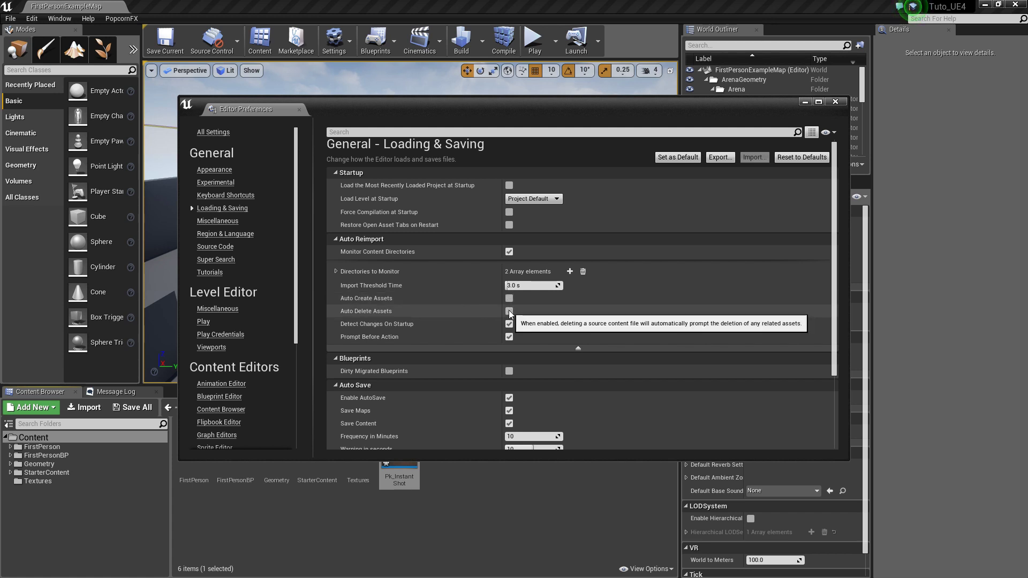
{"action": "left_click", "coordinate": [509, 325]}
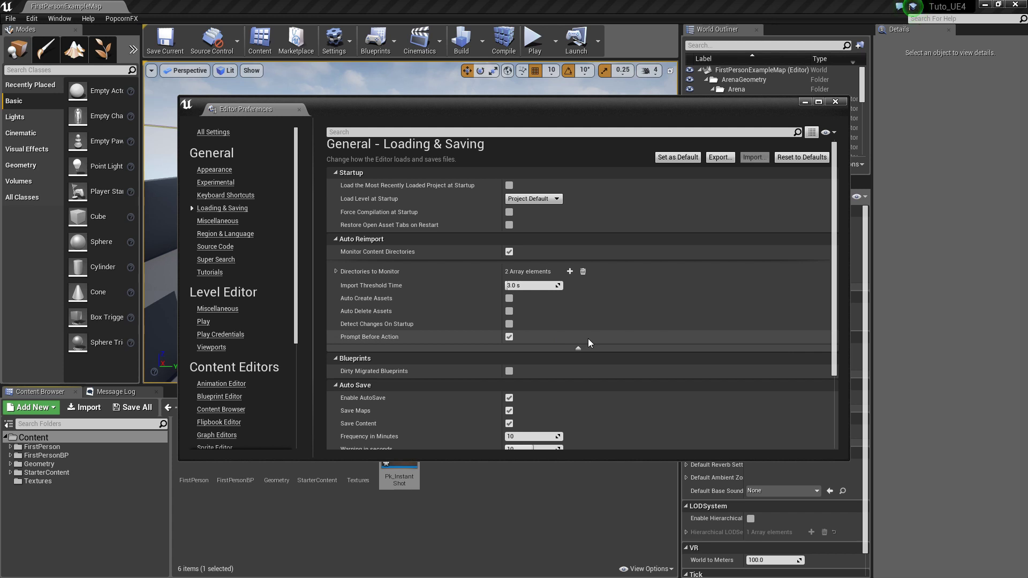
{"action": "left_click", "coordinate": [834, 102]}
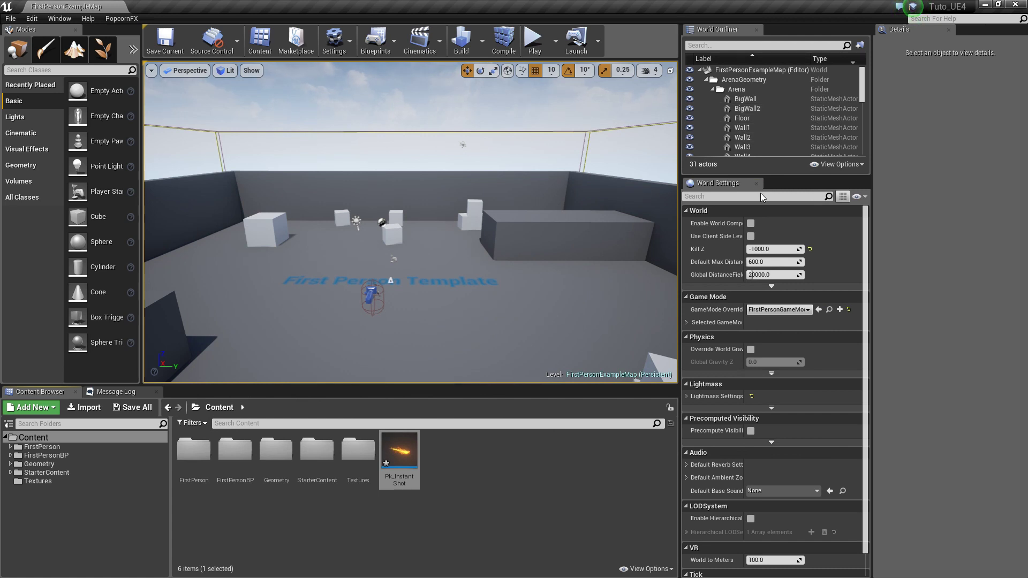
Place the Pk_InstantShot effect in the level at location -200, 260, 400 and test its emitter's start, stop and restart actions.
{"action": "left_click_drag", "start_coordinate": [409, 467], "coordinate": [443, 318]}
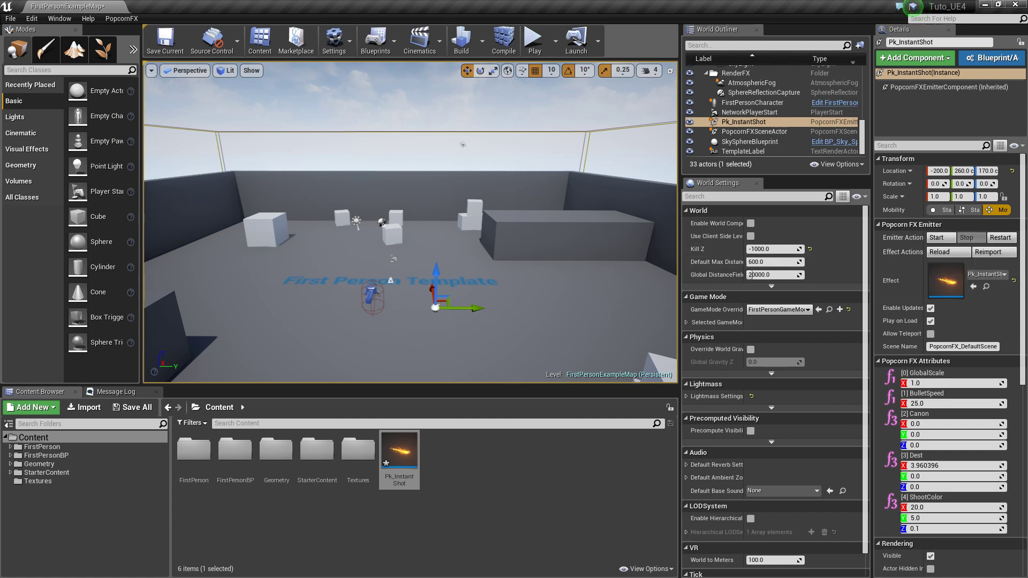
{"action": "left_click_drag", "start_coordinate": [556, 280], "coordinate": [615, 240], "text": "alt"}
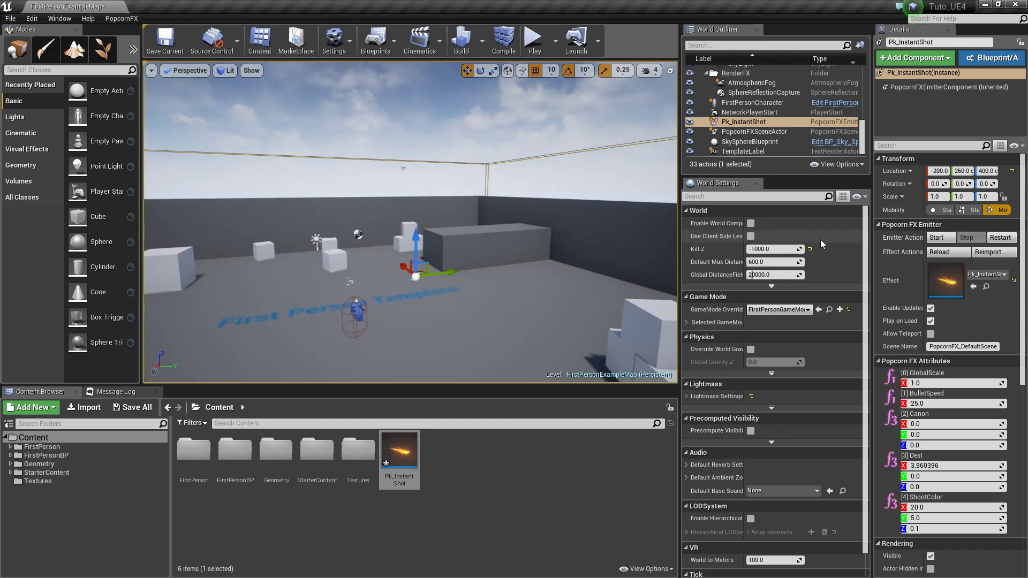
{"action": "left_click", "coordinate": [936, 239]}
{"action": "left_click_drag", "start_coordinate": [407, 225], "coordinate": [375, 238], "text": "alt"}
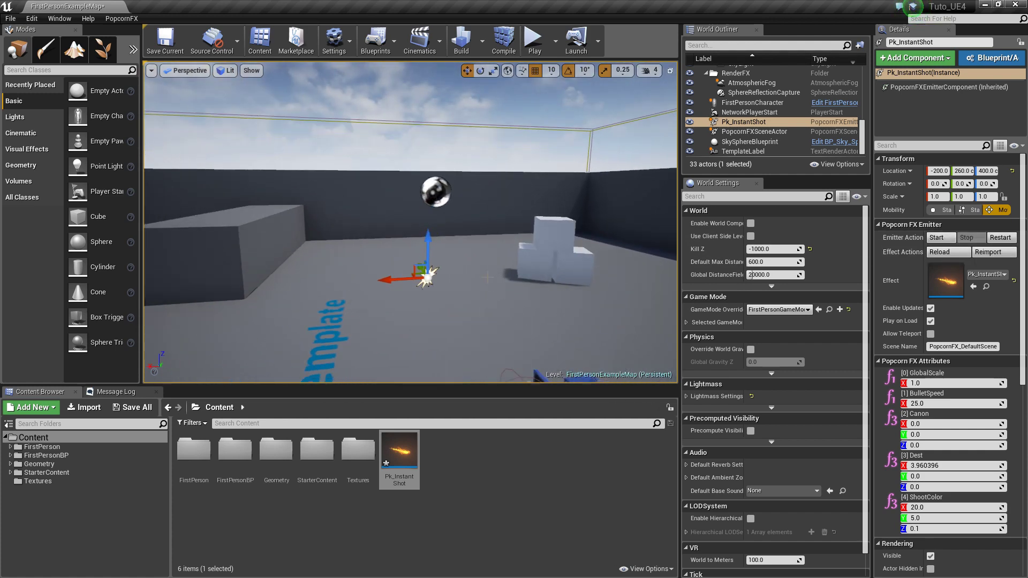
{"action": "left_click", "coordinate": [942, 240]}
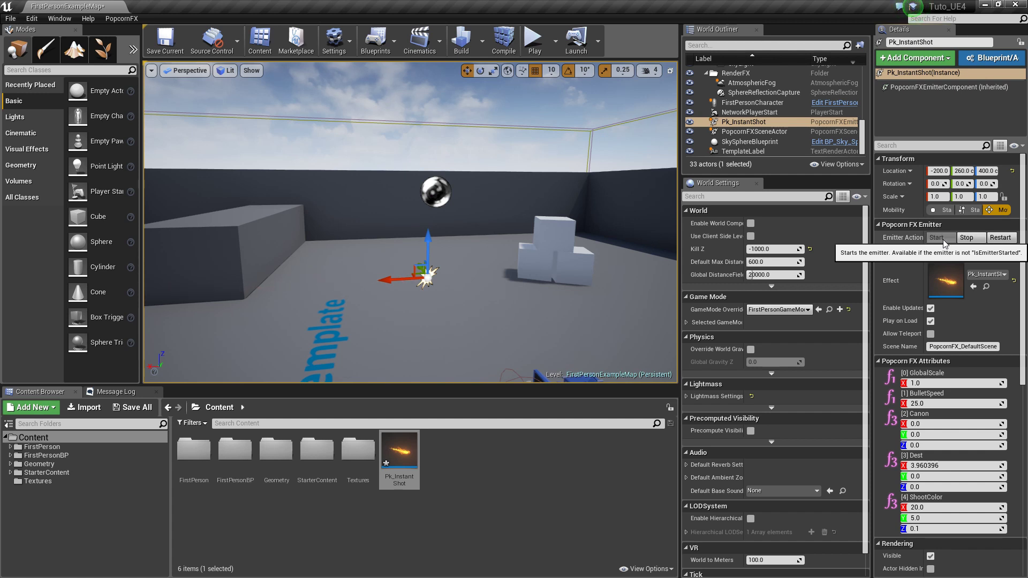
{"action": "left_click", "coordinate": [966, 238]}
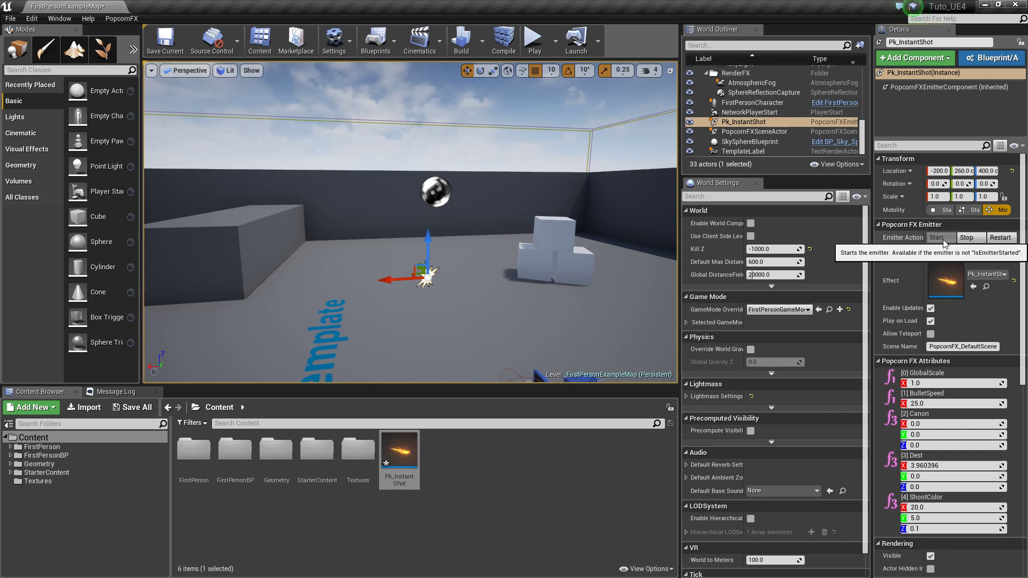
{"action": "left_click", "coordinate": [1005, 239]}
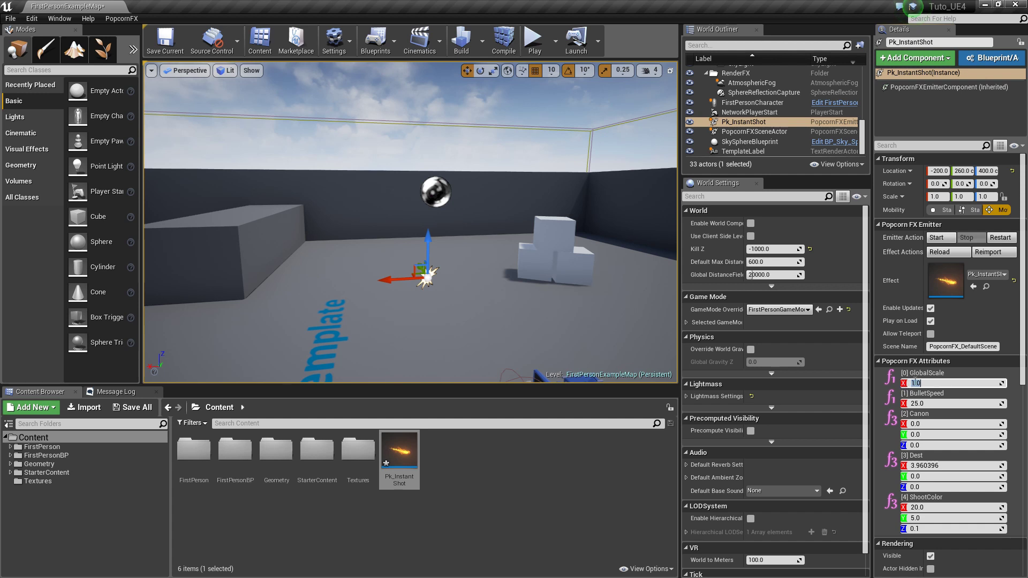
Set the Pk_InstantShot emitter's GlobalScale attribute to 10 and start the emitter to preview the larger effect.
{"action": "key", "text": "Return"}
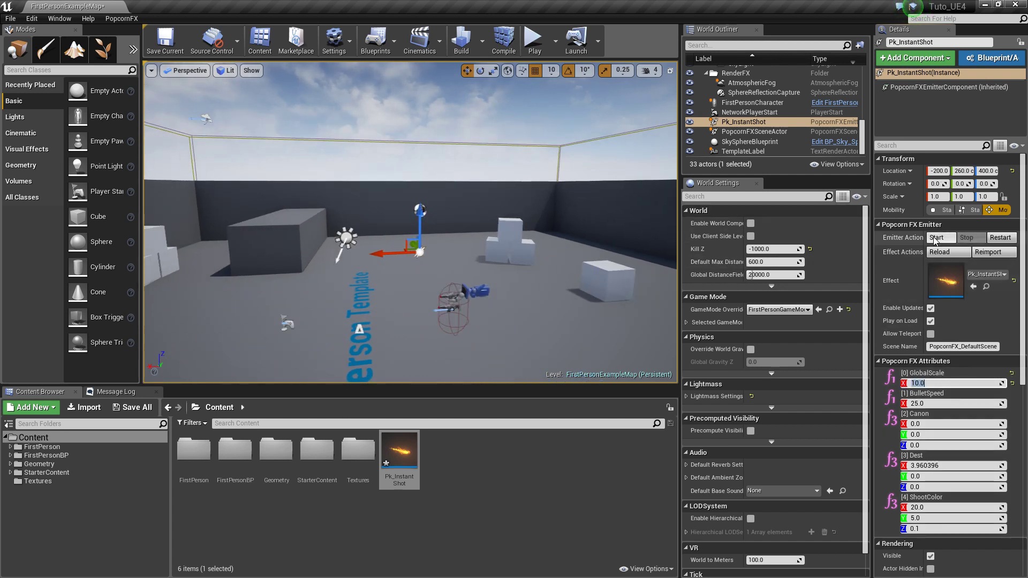
{"action": "left_click", "coordinate": [936, 238]}
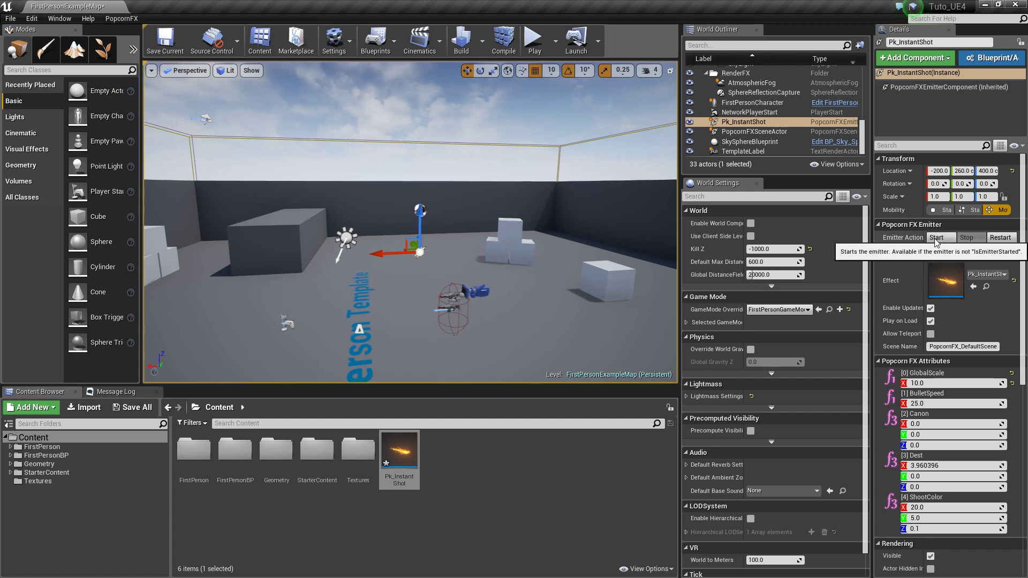
{"action": "left_click", "coordinate": [936, 238]}
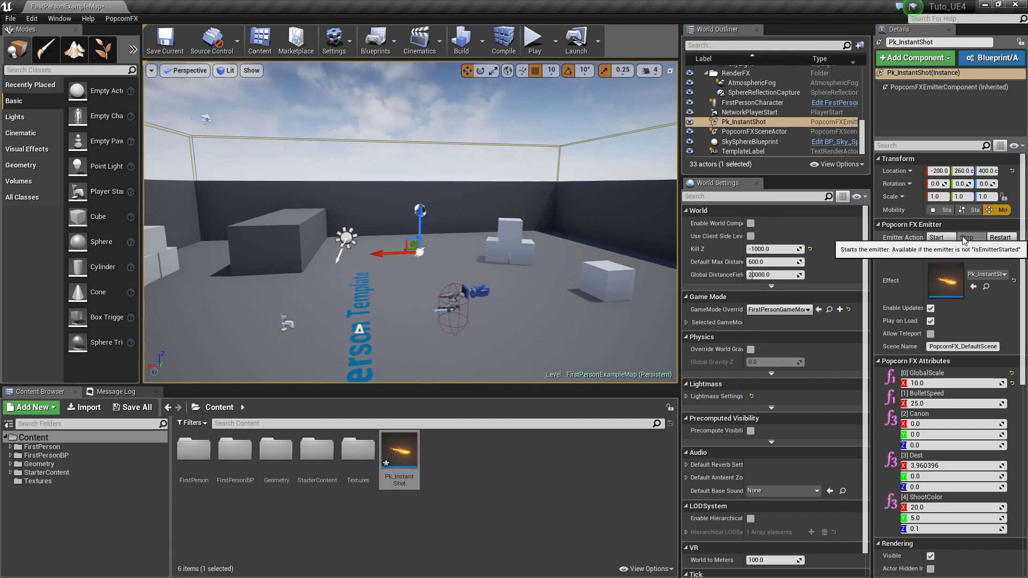
{"action": "left_click", "coordinate": [936, 253]}
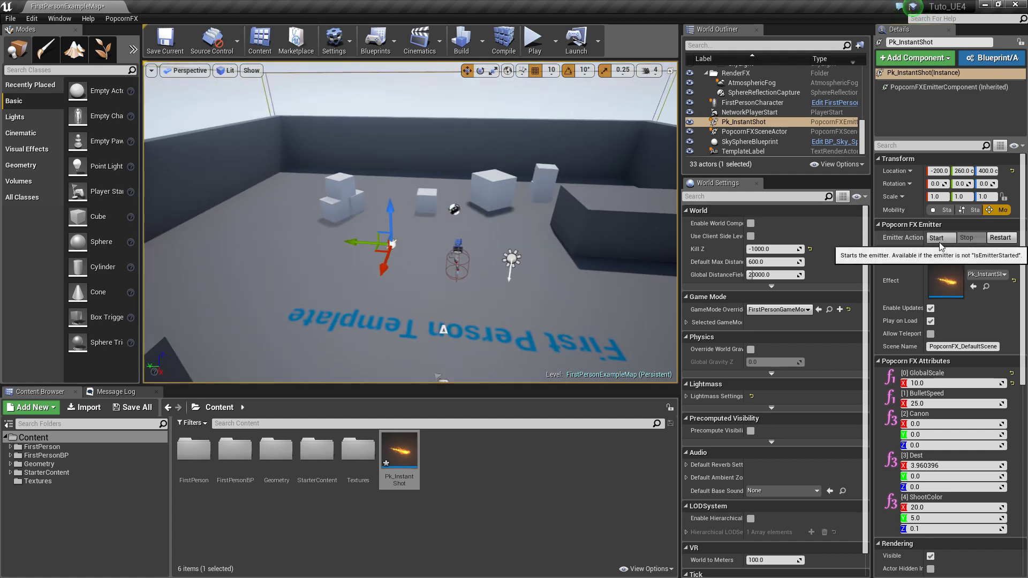
Duplicate the Pk_InstantShot emitter twice, placing one copy on each side of the original.
{"action": "left_click_drag", "start_coordinate": [393, 244], "coordinate": [294, 214], "text": "alt"}
{"action": "left_click", "coordinate": [942, 238]}
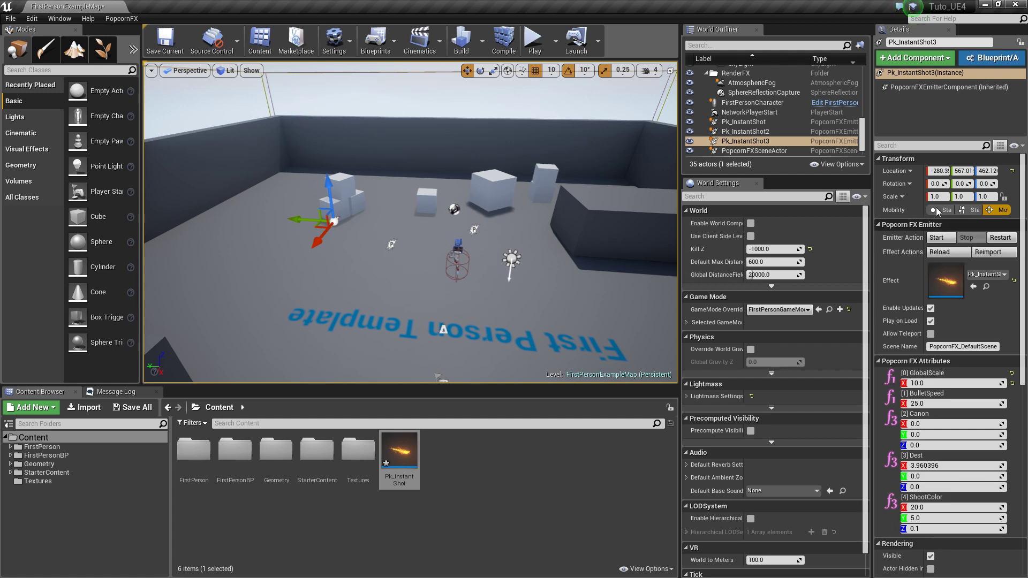
Select all three Pk_InstantShot emitters and restart them together.
{"action": "key", "text": "ctrl+a"}
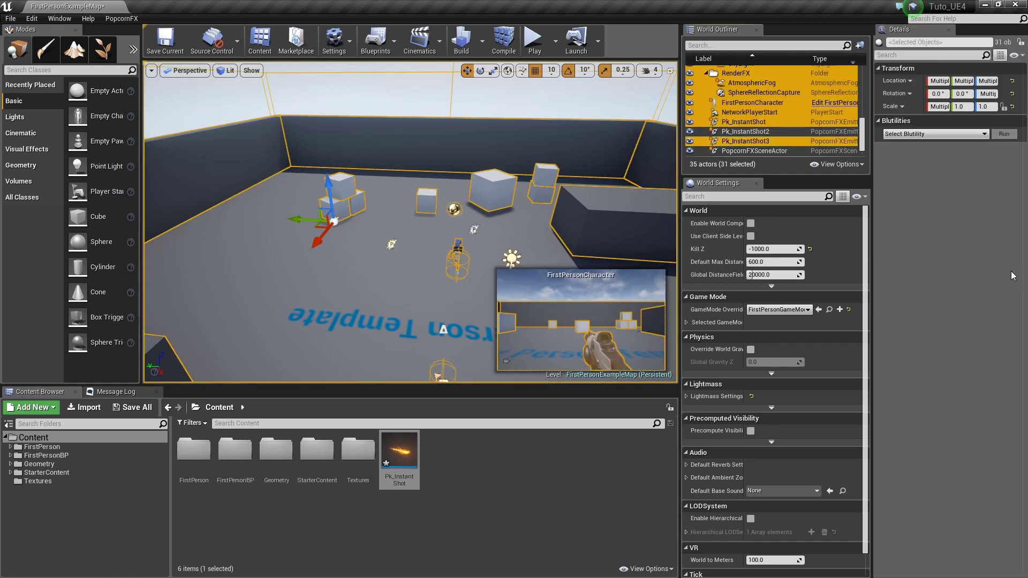
{"action": "left_click", "coordinate": [765, 142]}
{"action": "left_click", "coordinate": [744, 122], "text": "shift"}
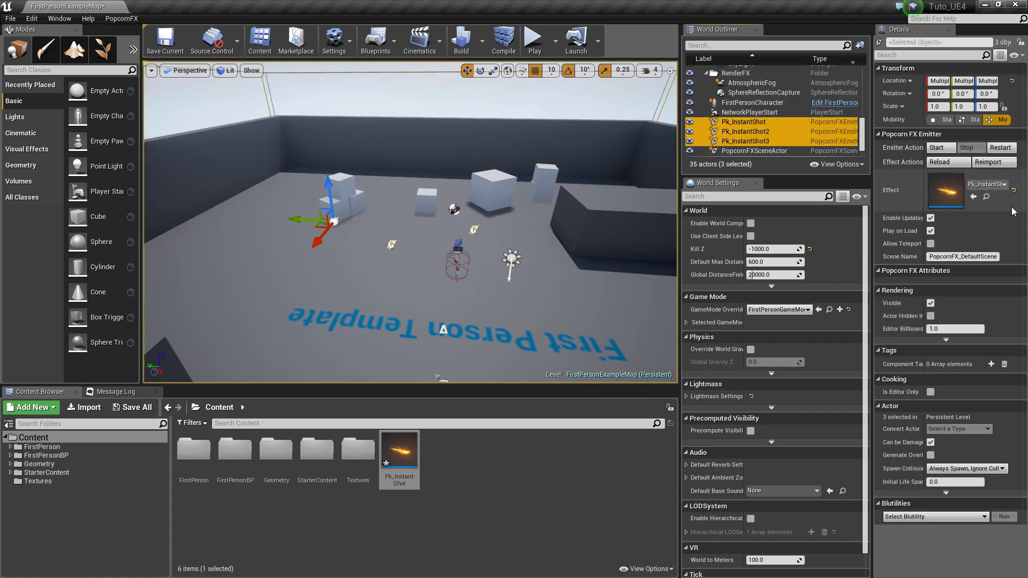
{"action": "left_click", "coordinate": [999, 148]}
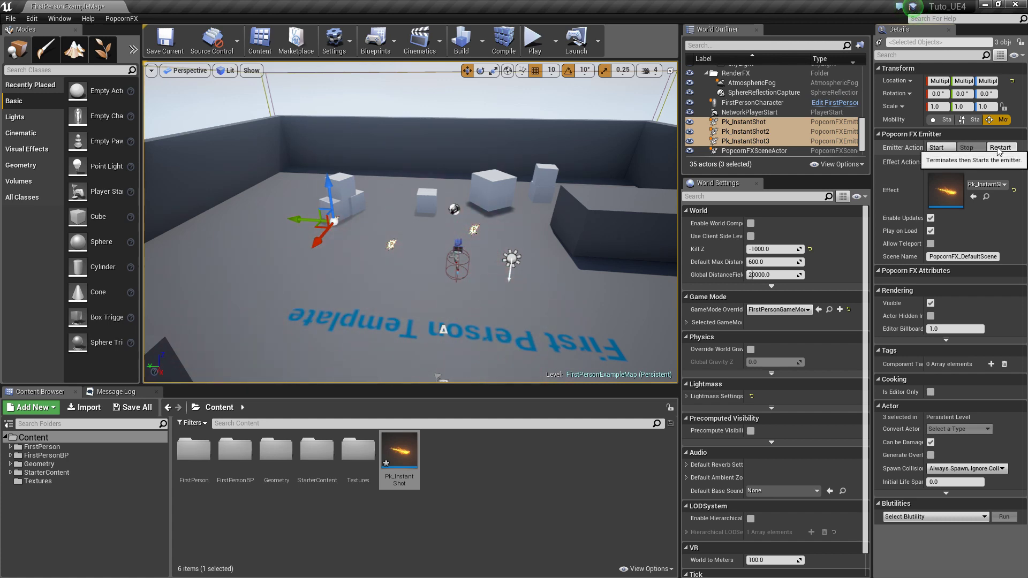
{"action": "left_click", "coordinate": [999, 149]}
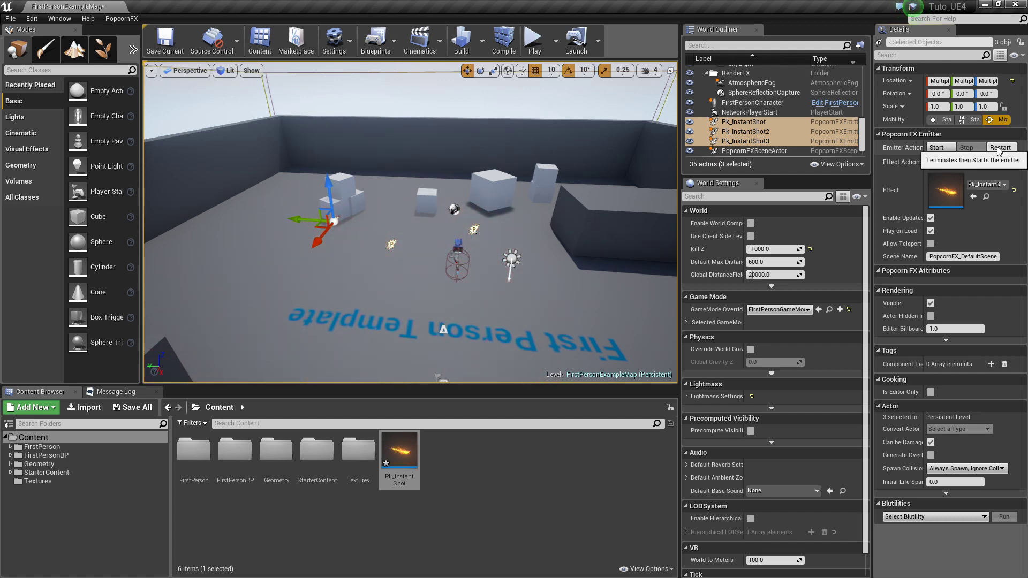